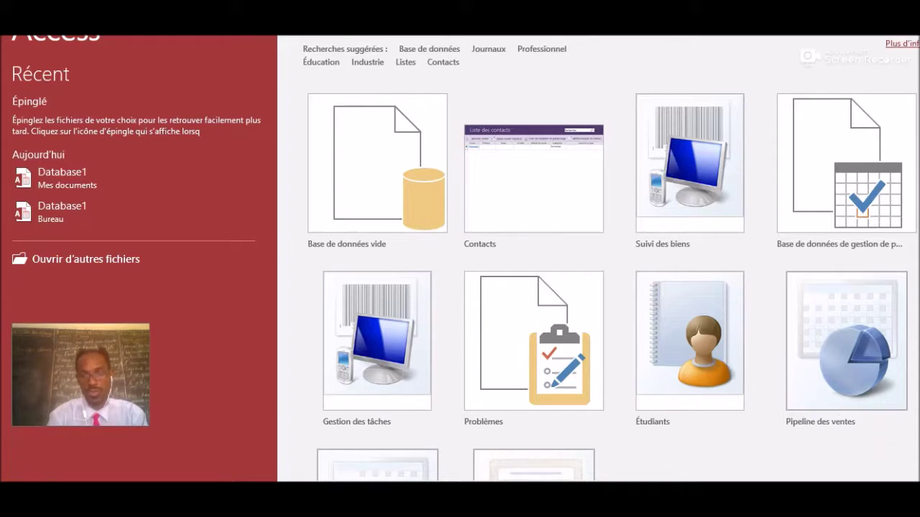
Create a blank database named 'access', saved in the Bureau (Desktop) folder.
scroll(608, 281, "down", 1)
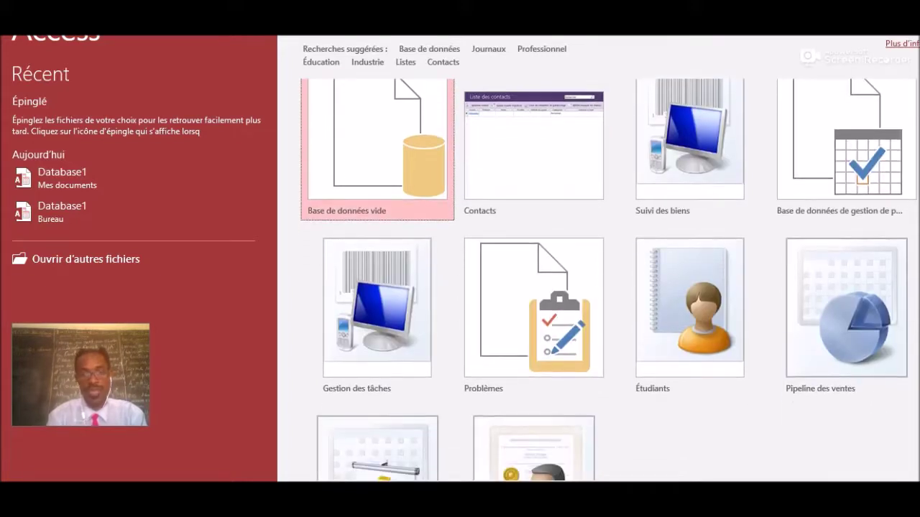
scroll(608, 280, "down", 1)
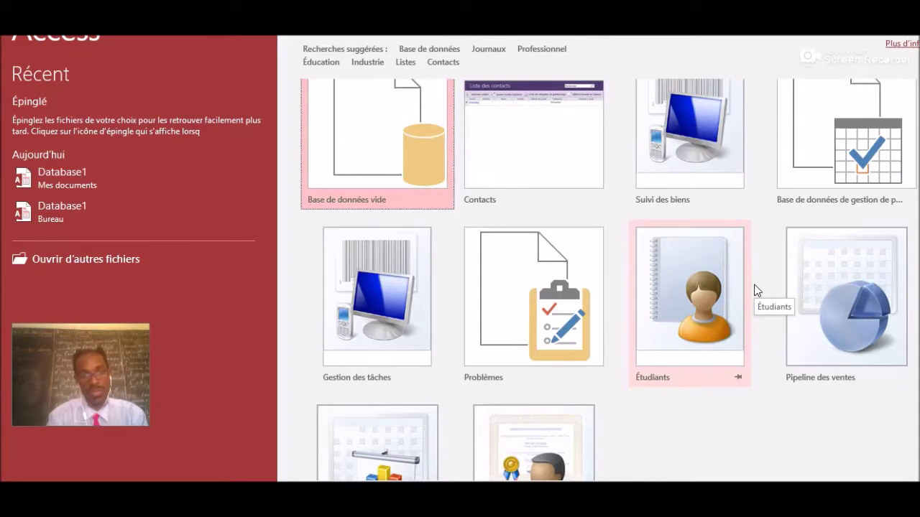
left_click(368, 127)
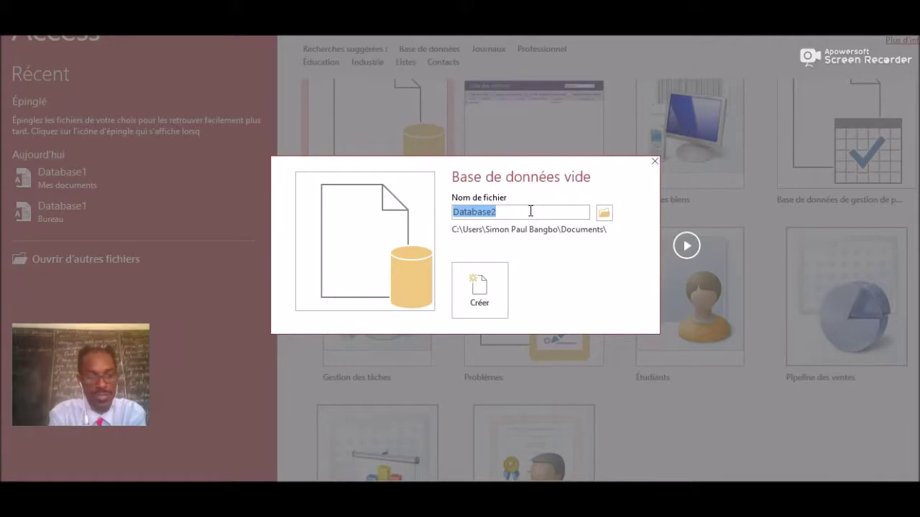
type("access")
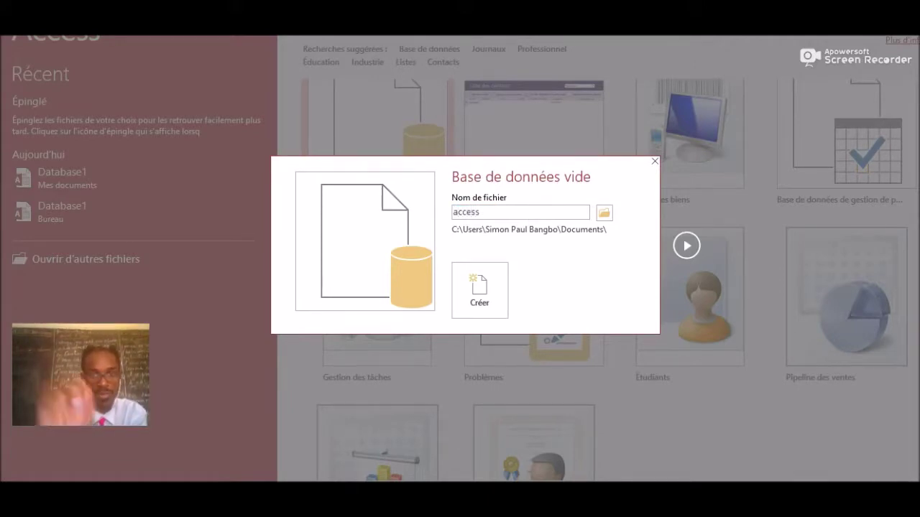
left_click(604, 215)
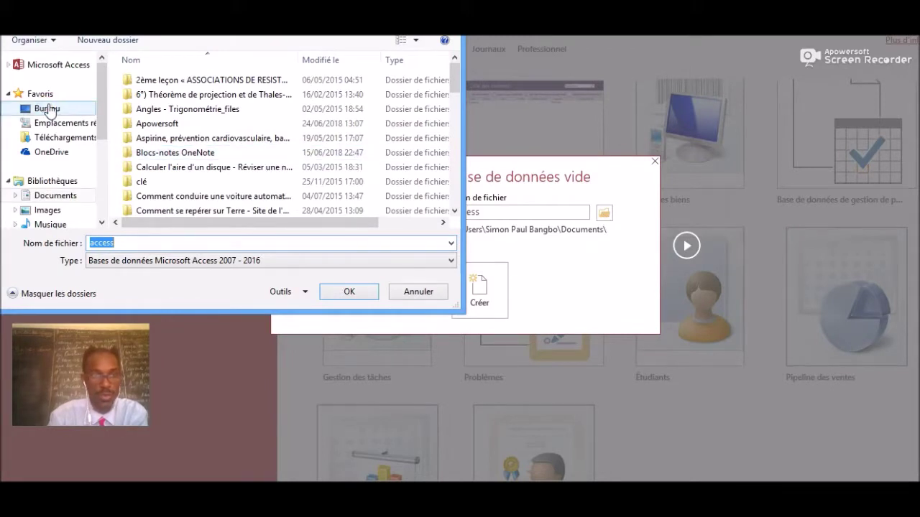
left_click(47, 108)
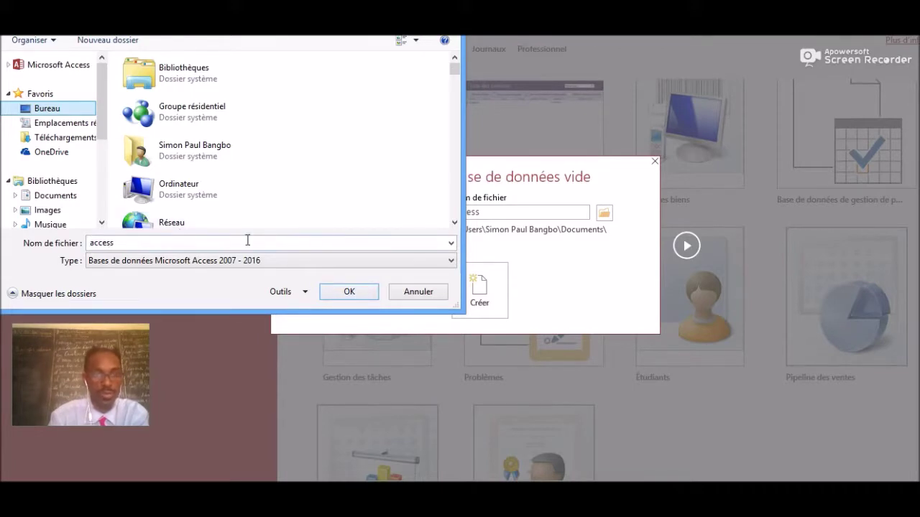
left_click(359, 297)
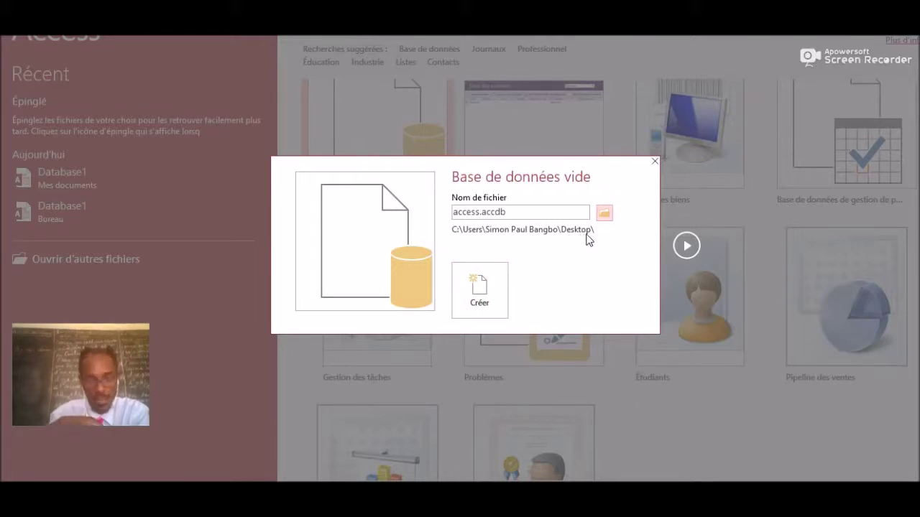
left_click(481, 289)
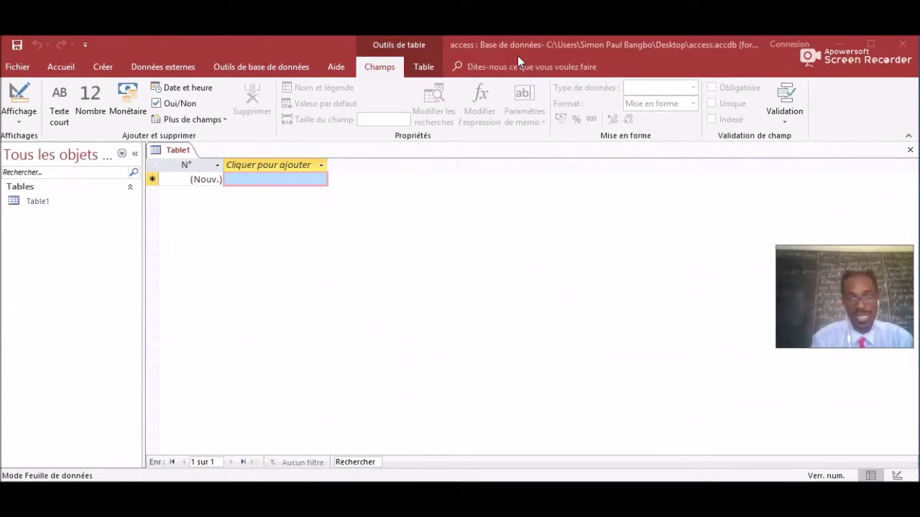
Add Nouveau, Ouvrir and Impression rapide to the Quick Access Toolbar.
left_click(86, 46)
left_click(90, 81)
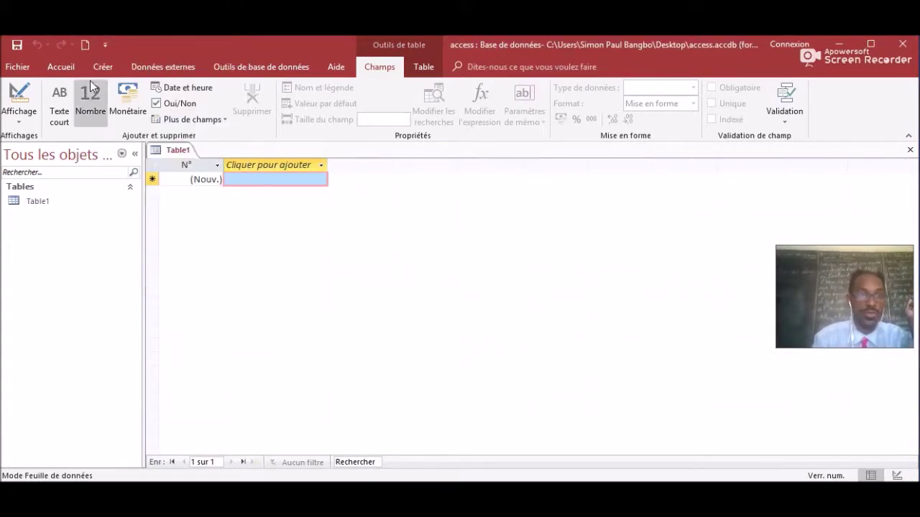
left_click(106, 44)
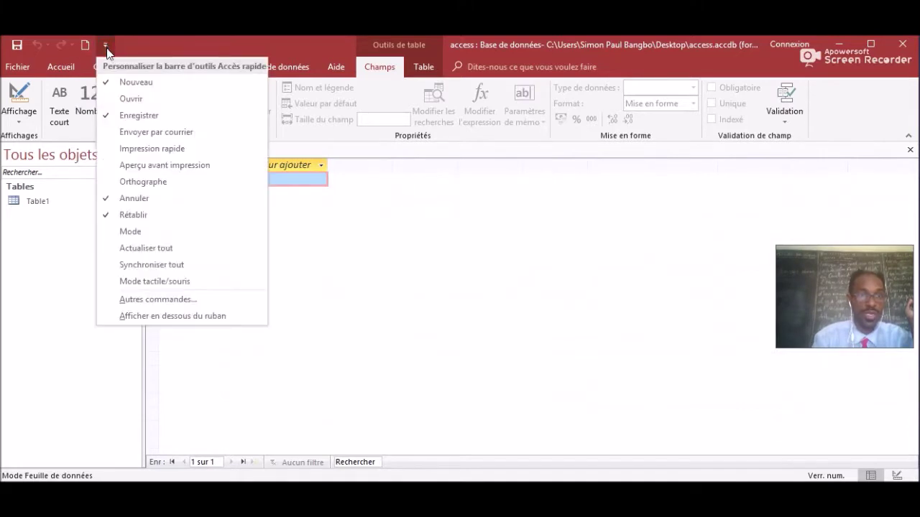
left_click(115, 97)
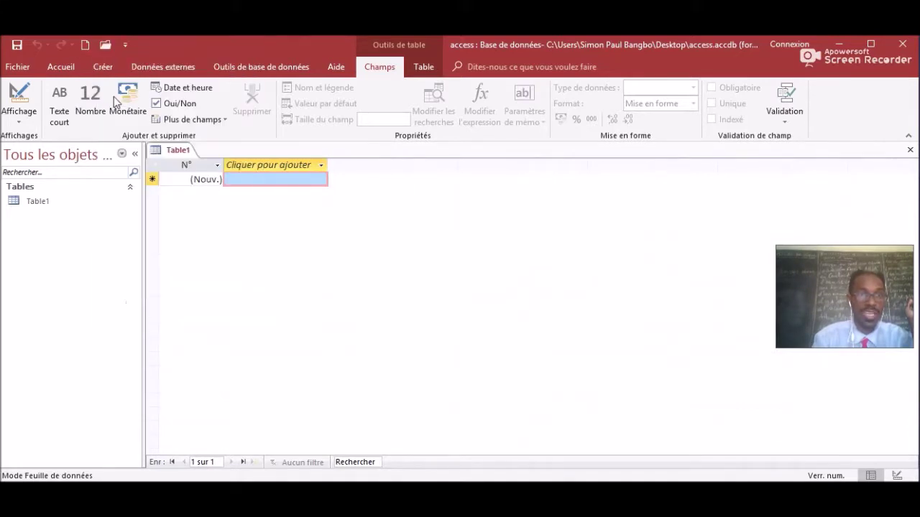
left_click(124, 46)
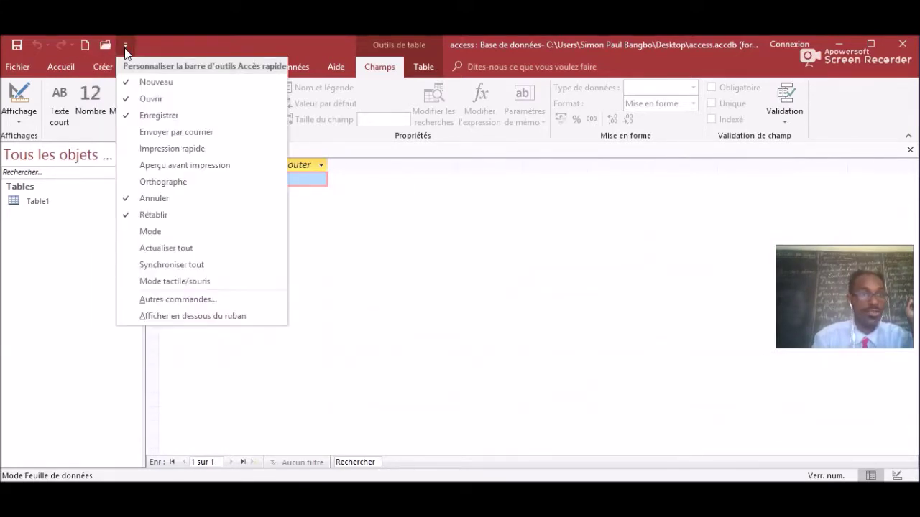
left_click(132, 148)
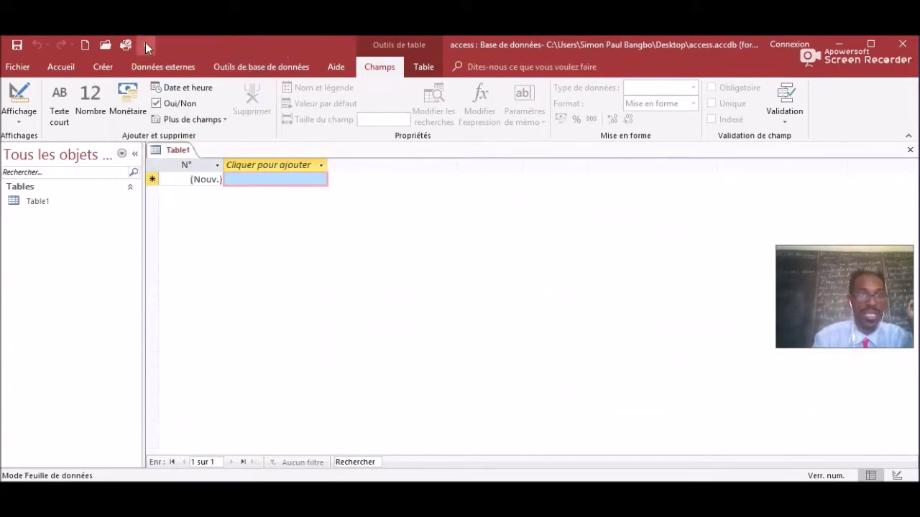
Add Aperçu avant impression, Orthographe and Envoyer par courrier to the Quick Access Toolbar.
left_click(146, 44)
left_click(161, 166)
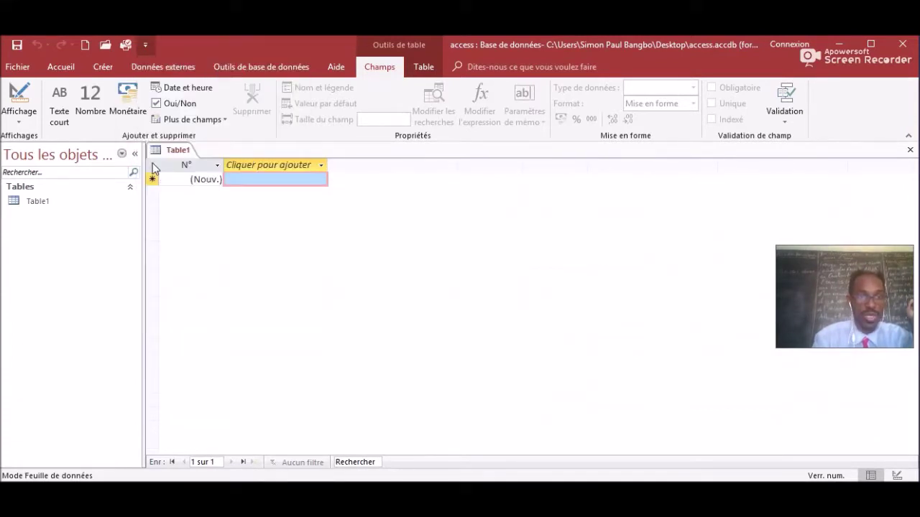
left_click(166, 44)
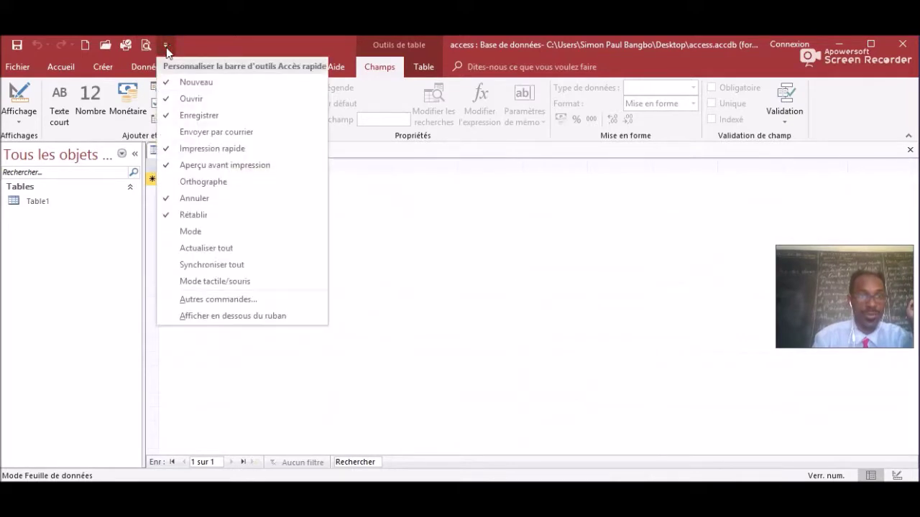
left_click(180, 184)
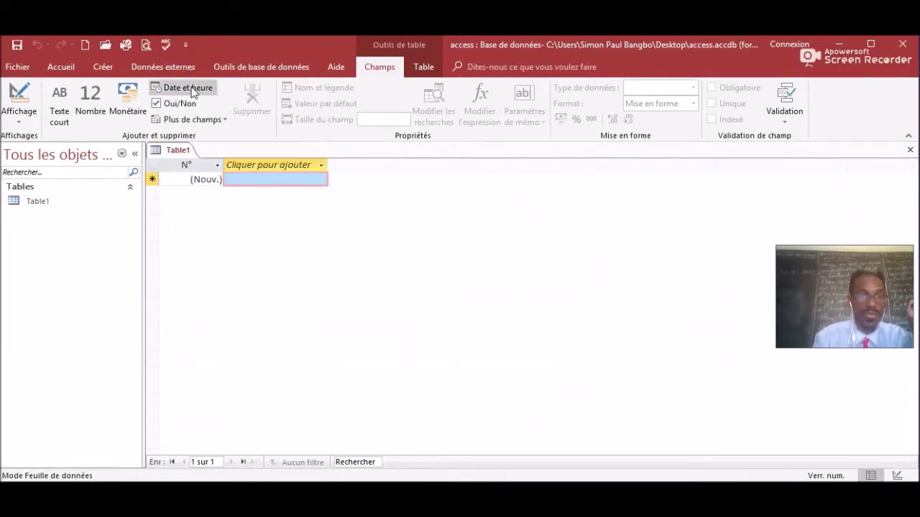
left_click(186, 45)
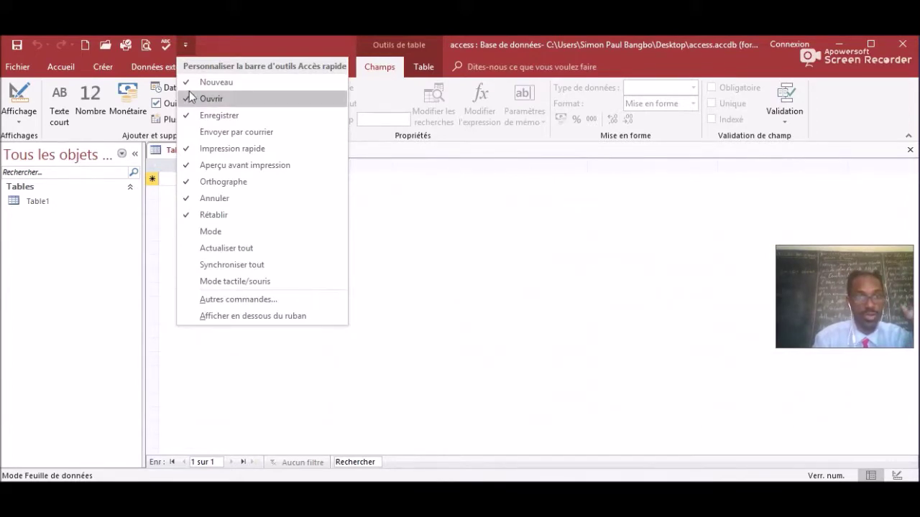
left_click(190, 132)
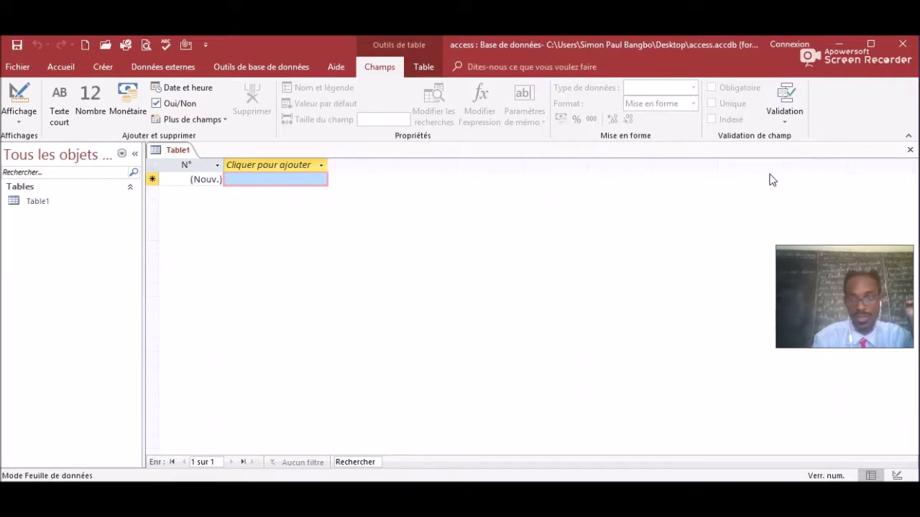
Close the empty Table1 and start a new table with Création de table on the Créer tab.
left_click(910, 150)
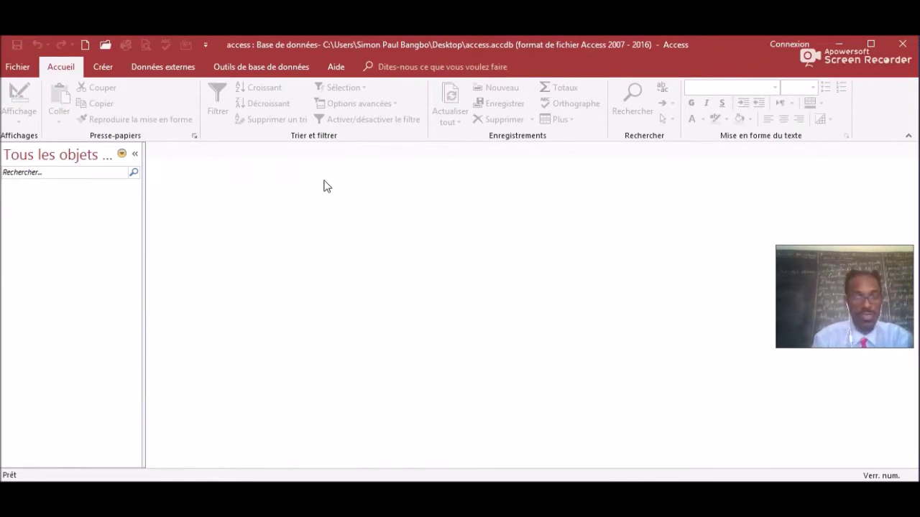
left_click(102, 66)
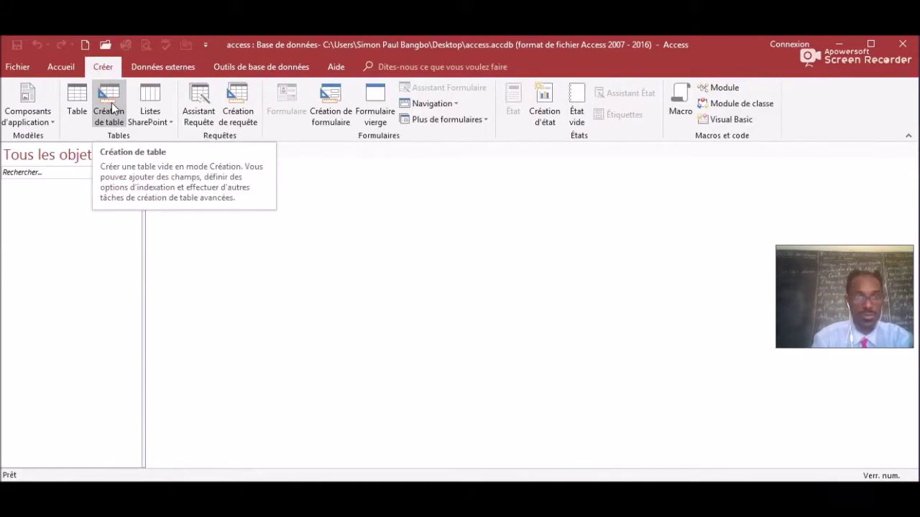
left_click(111, 103)
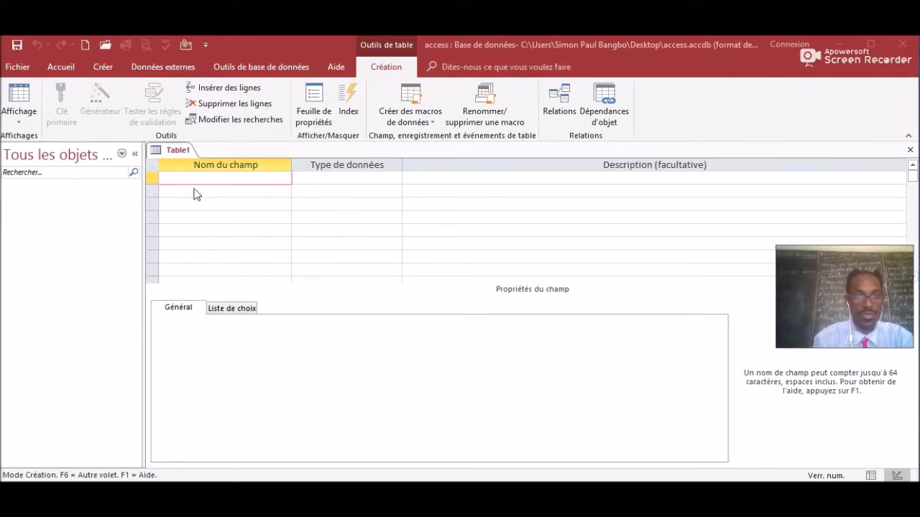
Add a first field named 'N client' with data type NuméroAuto.
left_click(185, 177)
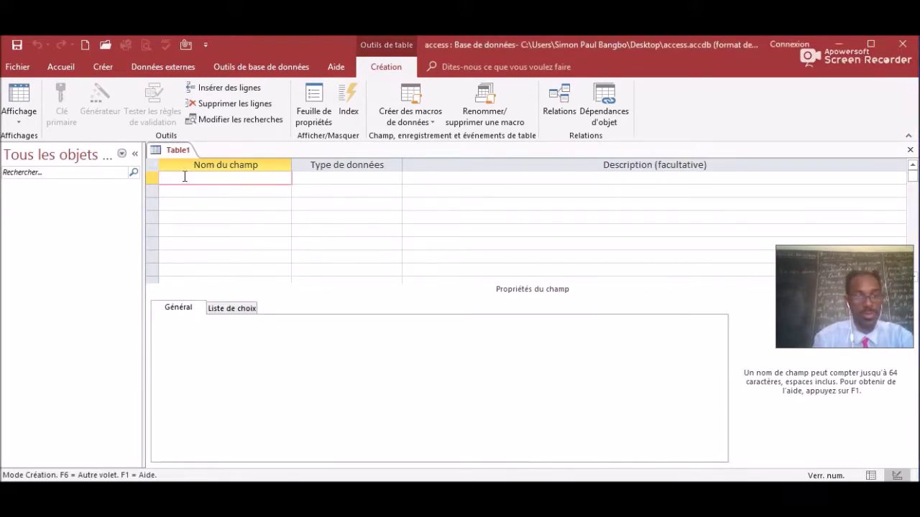
key("Caps_Lock")
type("N")
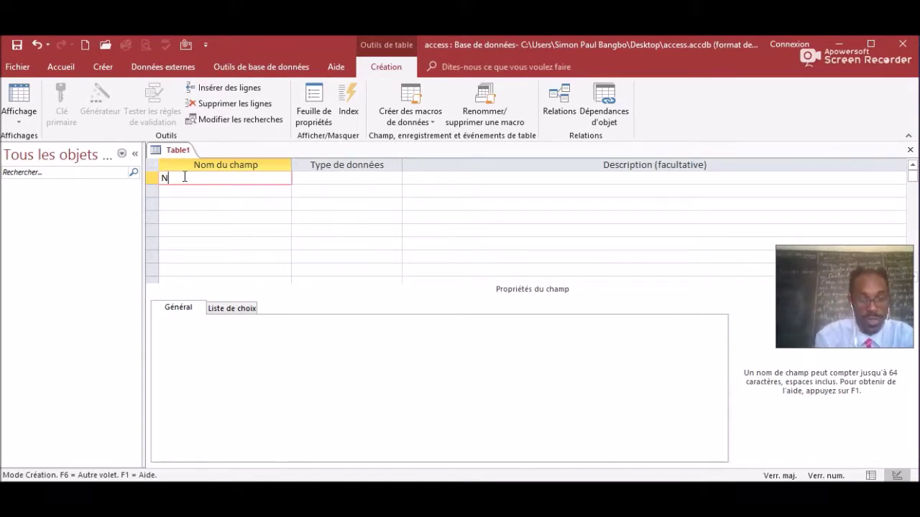
key("Caps_Lock")
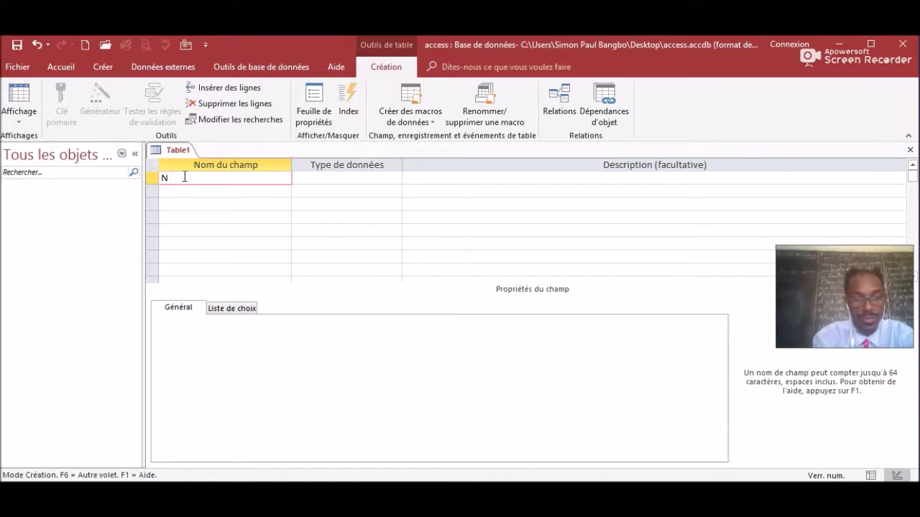
type("client")
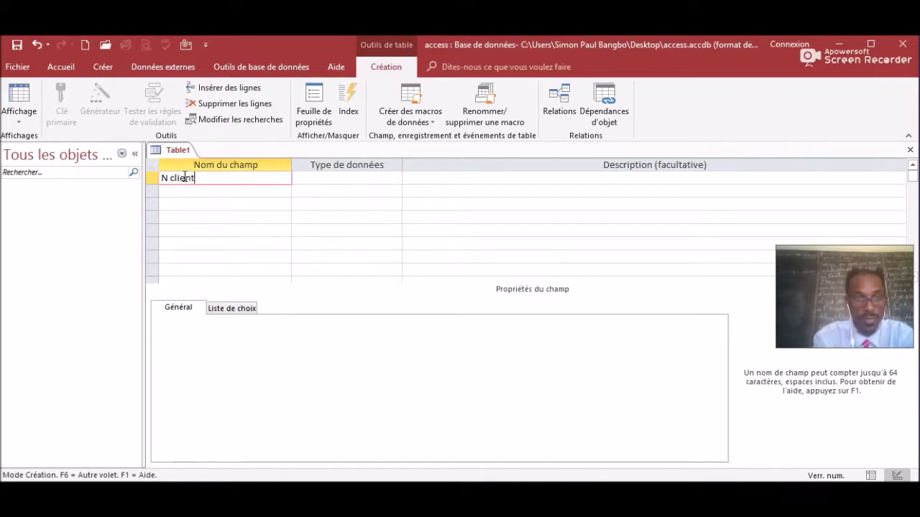
left_click(318, 176)
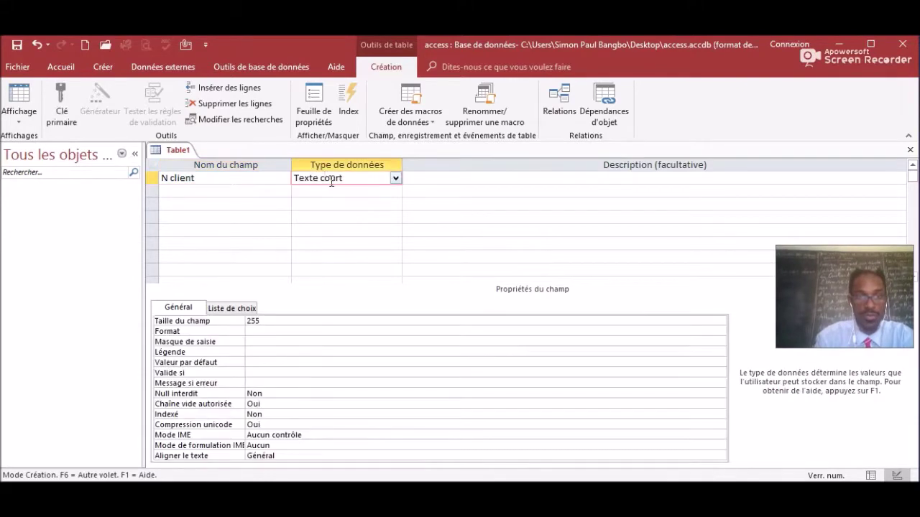
left_click(396, 179)
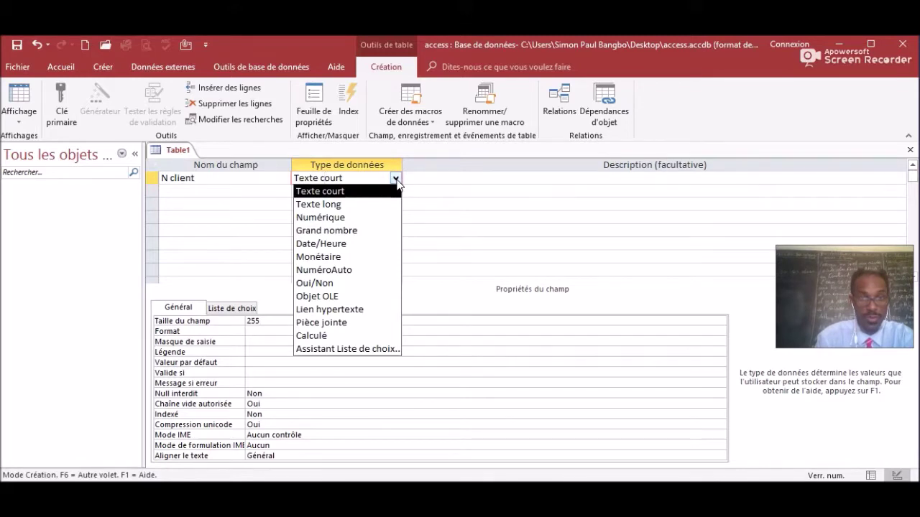
left_click(358, 270)
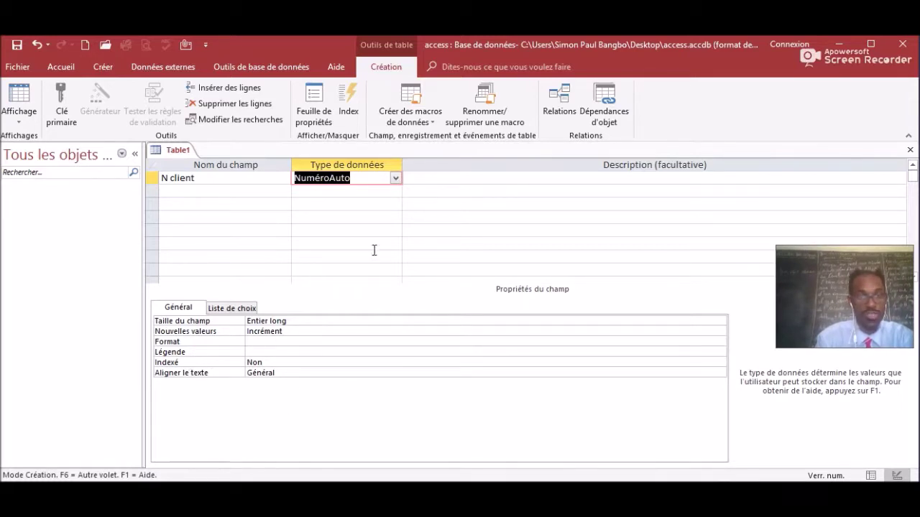
Correct the field name to 'N Client' with a capital C.
left_click(173, 177)
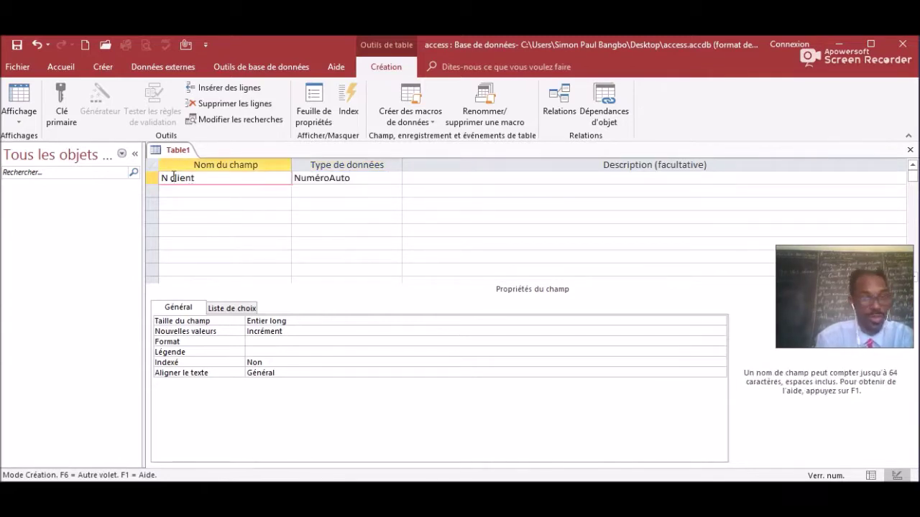
key("BackSpace")
key("Caps_Lock")
type("C")
key("Caps_Lock")
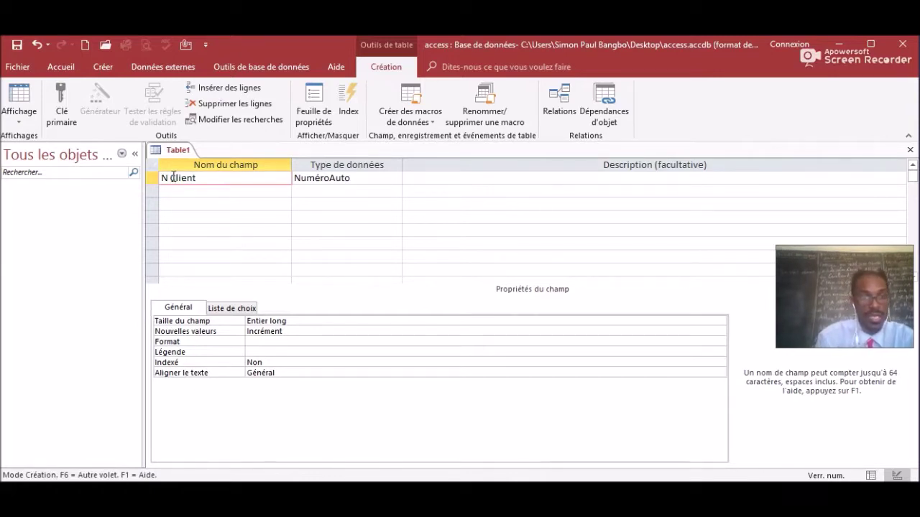
left_click(168, 173)
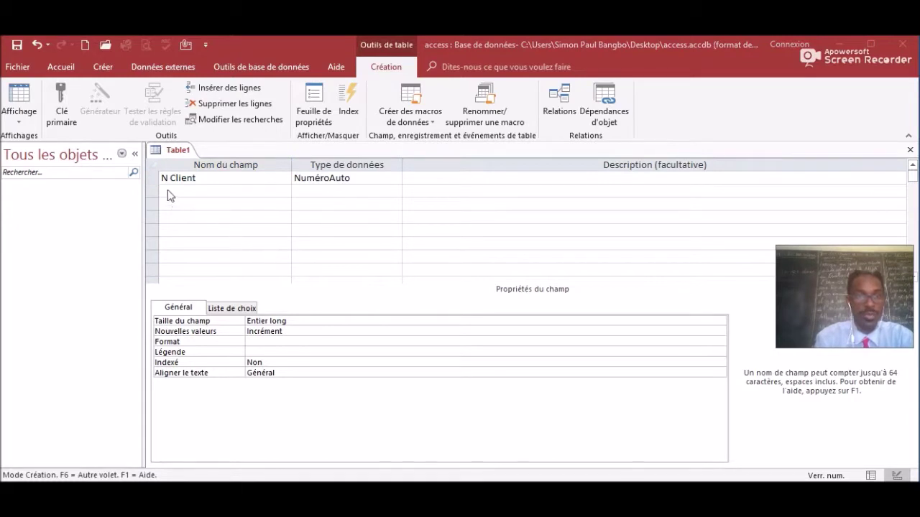
left_click(173, 185)
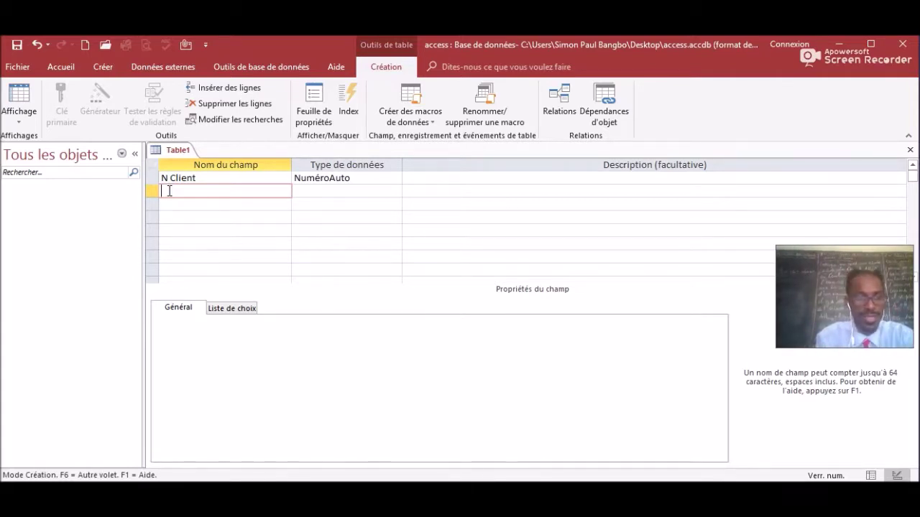
Name the second field Civilités and choose Assistant Liste de choix as its data type.
type("Cli")
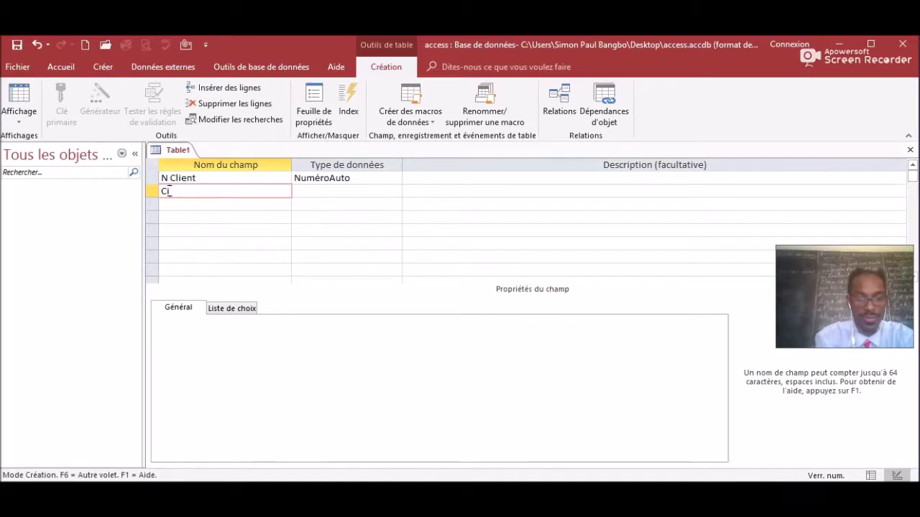
type("ilités")
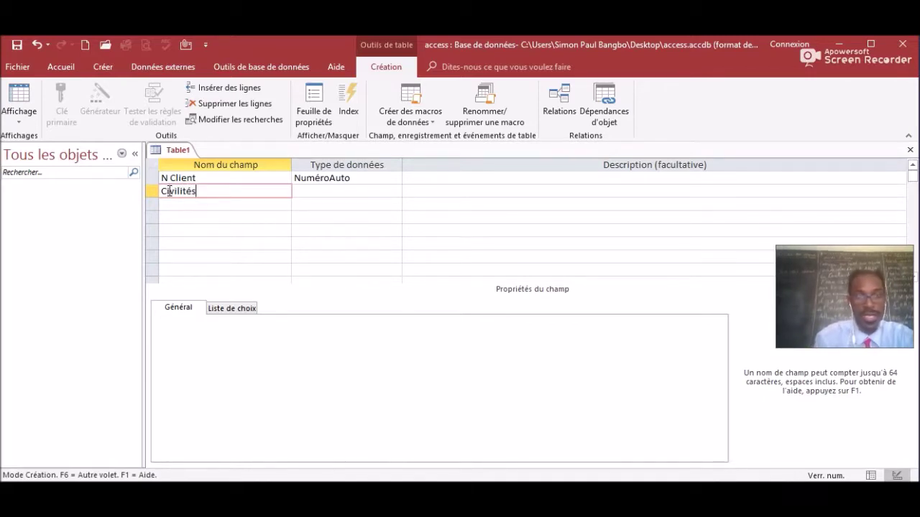
left_click(335, 191)
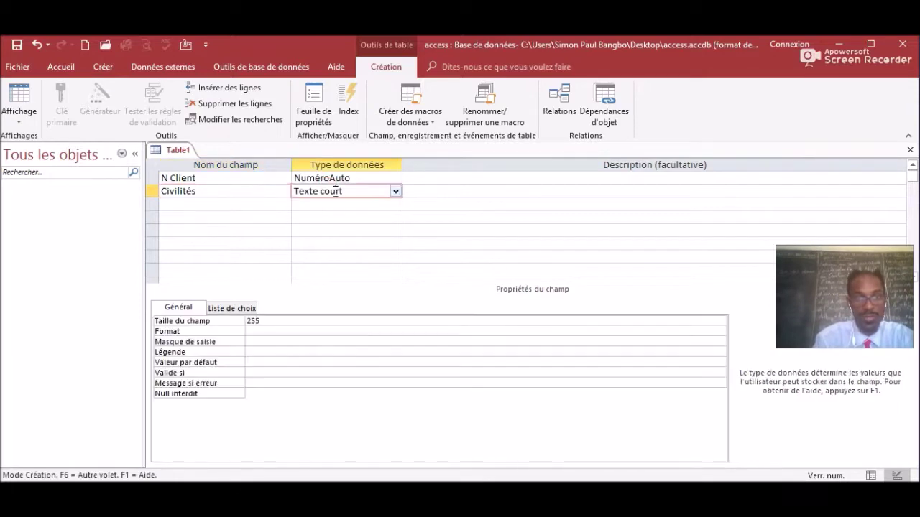
left_click(395, 192)
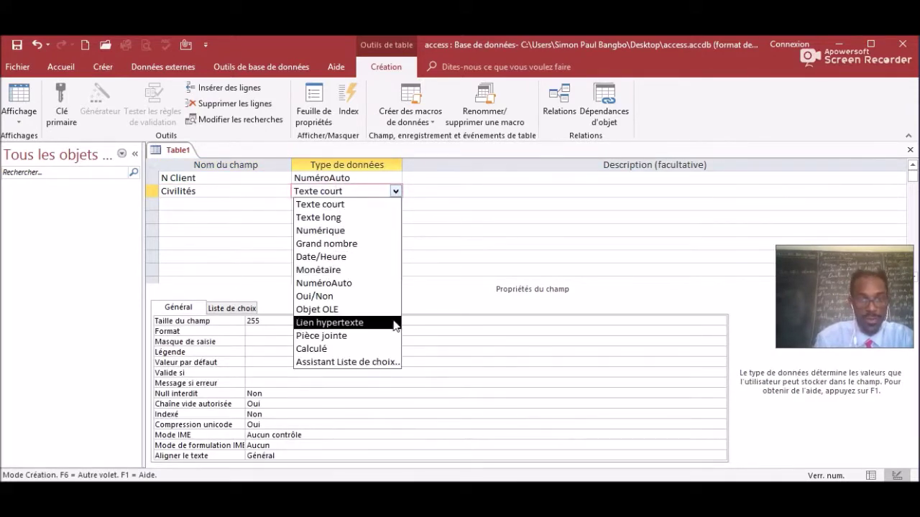
left_click(372, 362)
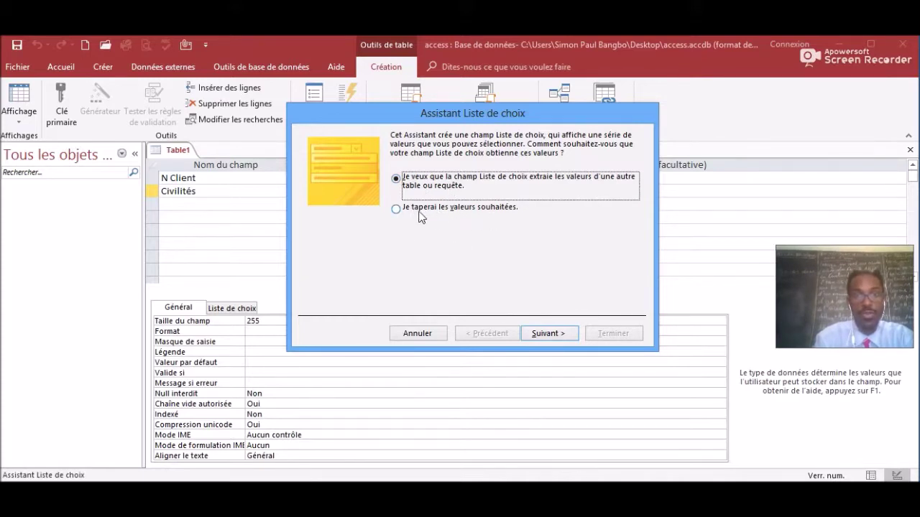
In the lookup wizard, type the values Mr, Mme and Mlle, check Limiter à la liste, and finish.
left_click(396, 209)
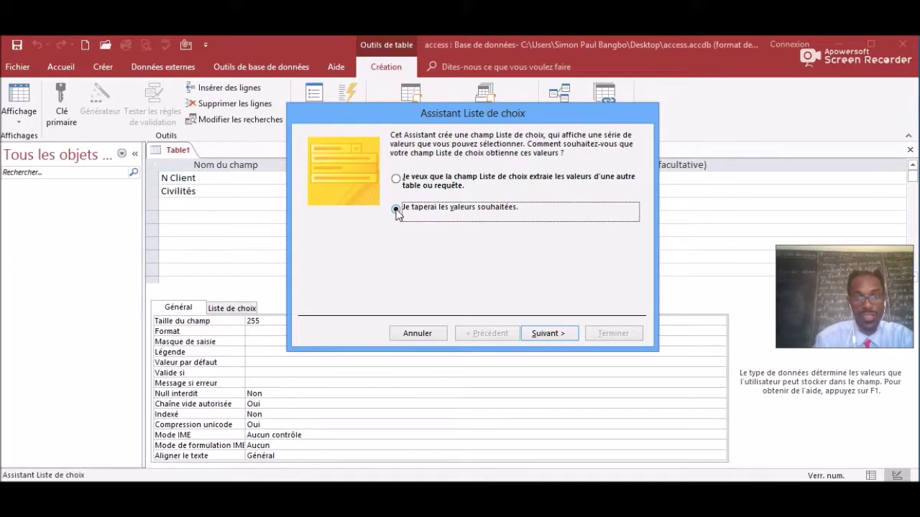
left_click(557, 334)
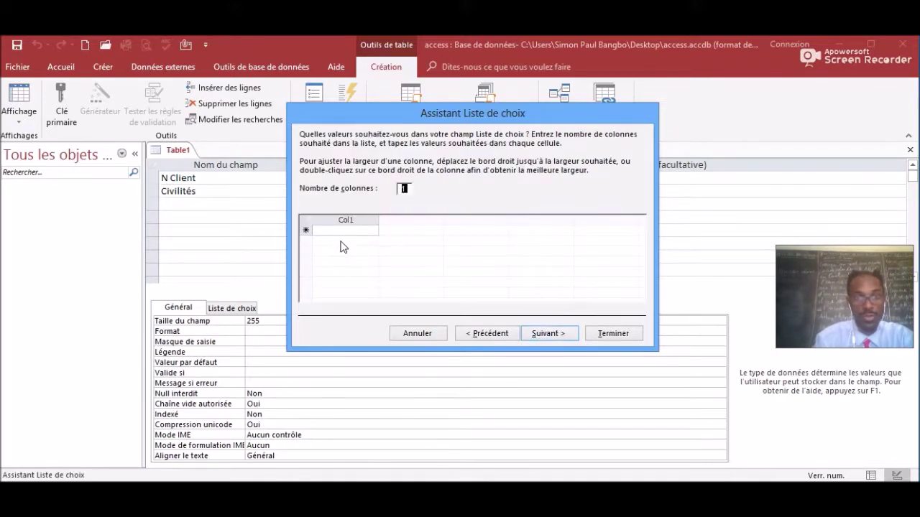
left_click(335, 229)
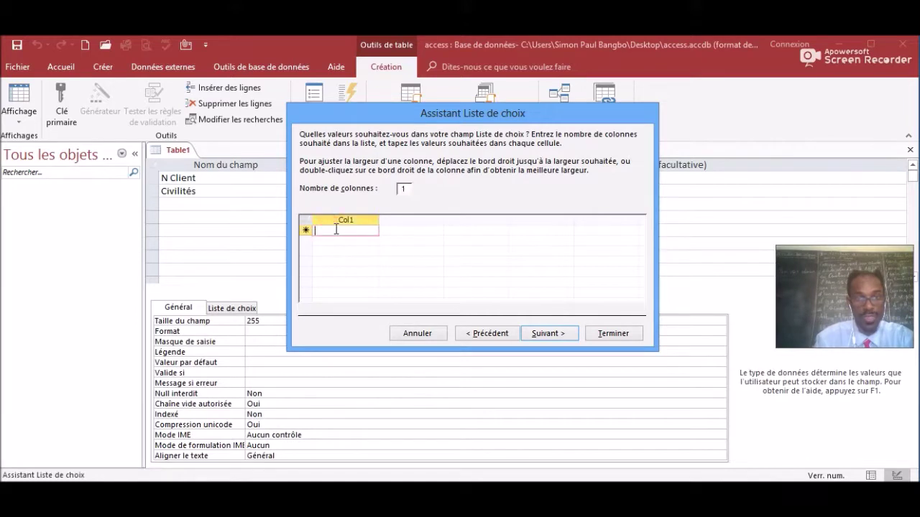
type("Mr")
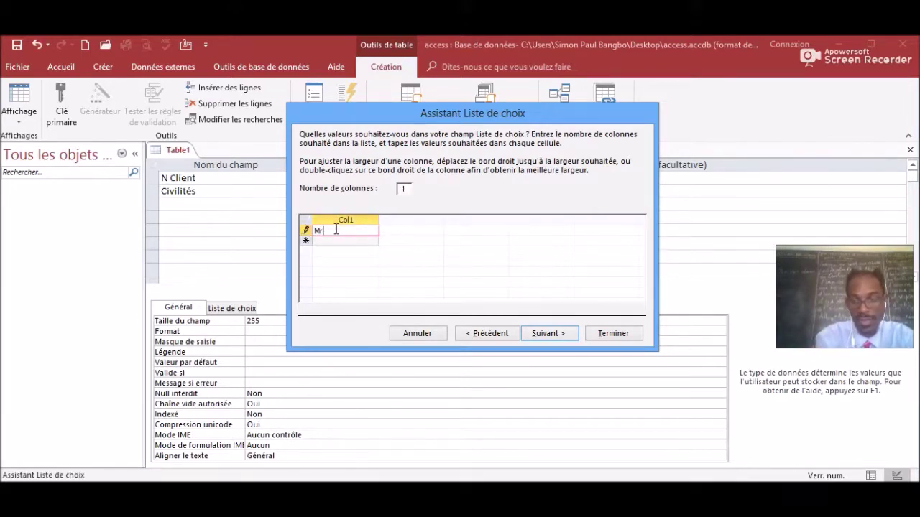
key("Return")
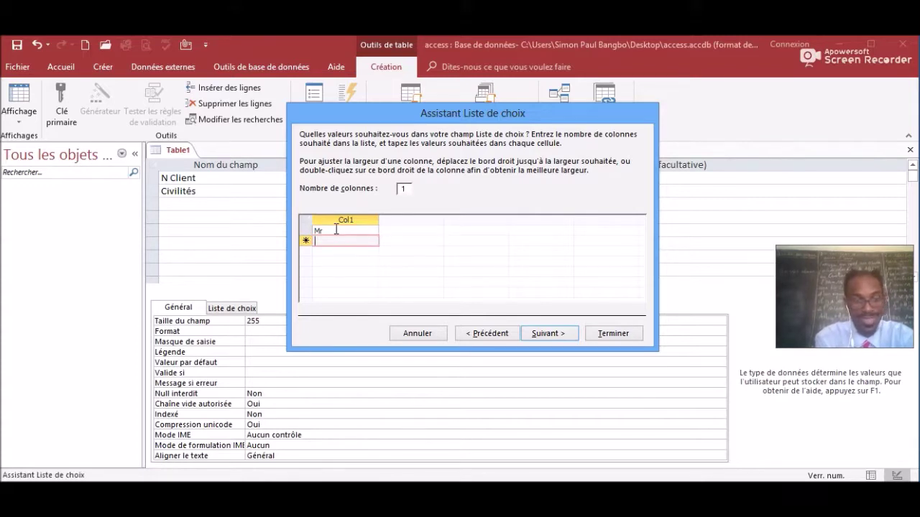
type("Mme")
key("Return")
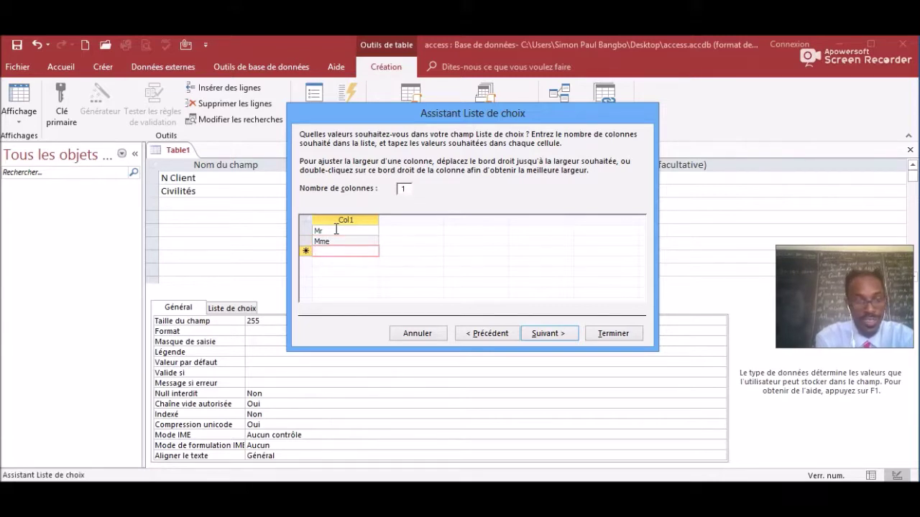
type("Mlle")
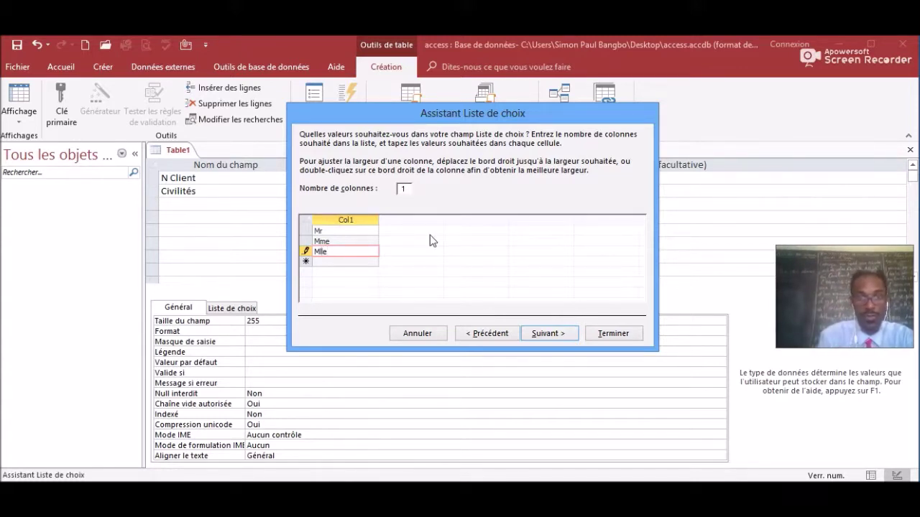
left_click(544, 334)
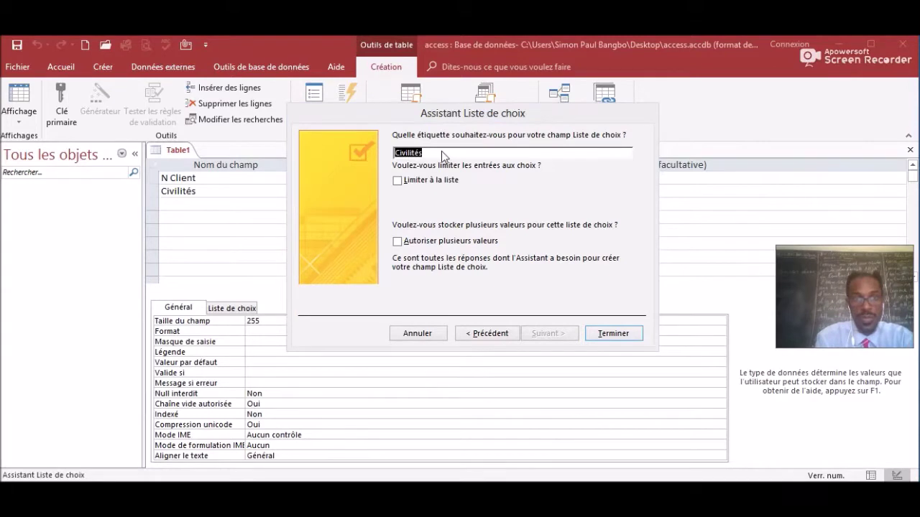
left_click(397, 182)
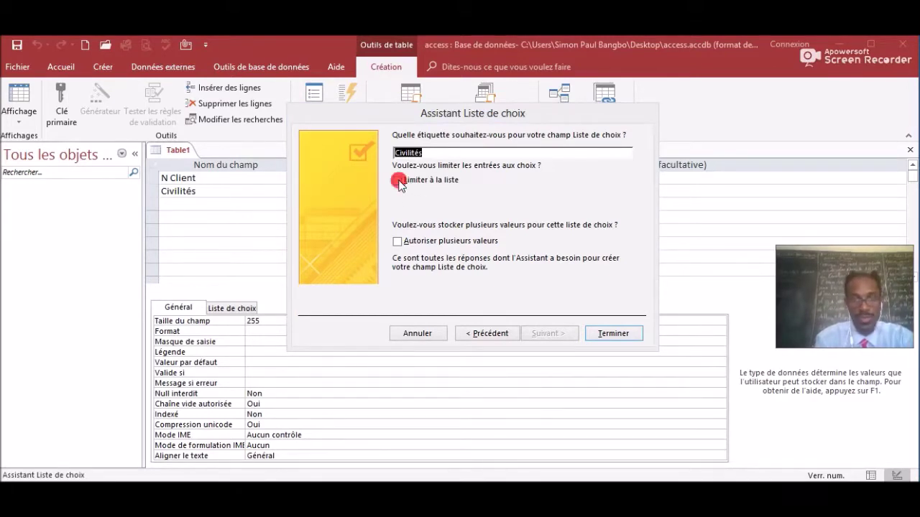
left_click(610, 333)
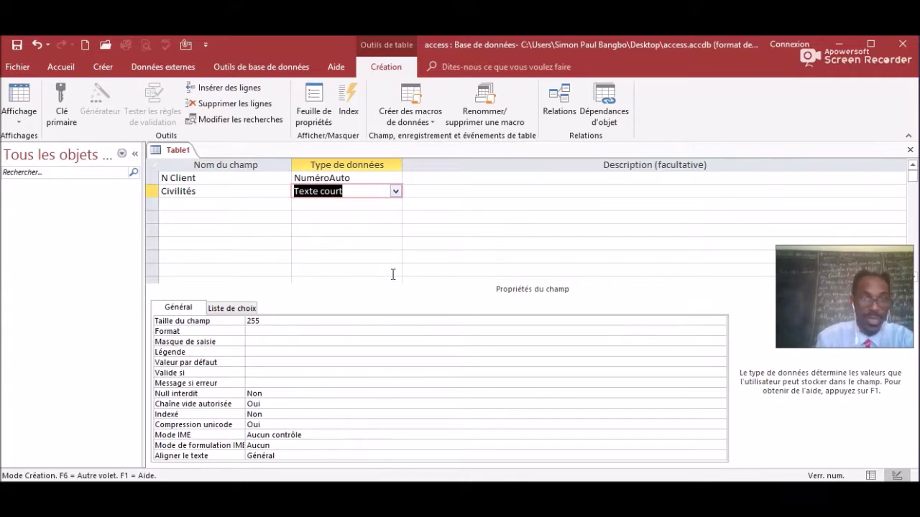
Add a third field Prénoms as Texte court with Taille du champ 35.
left_click(181, 203)
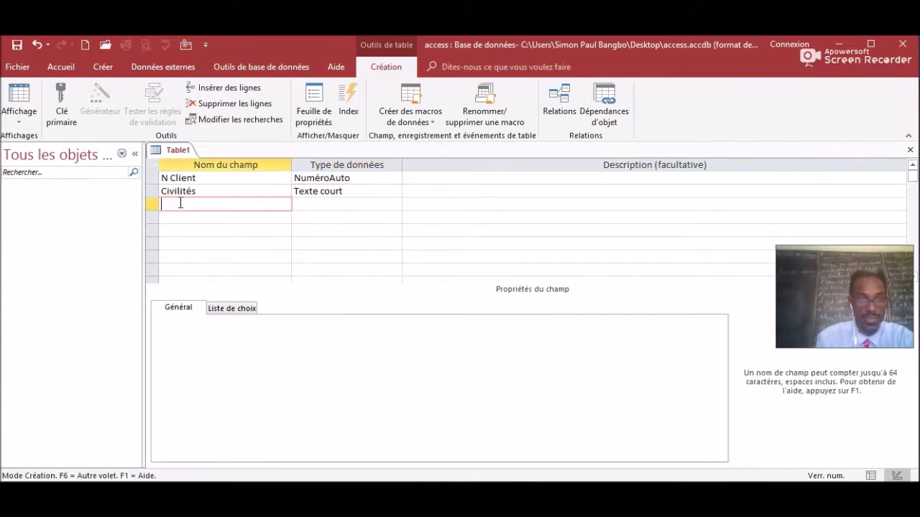
key("Caps_Lock")
type("P")
key("Caps_Lock")
type("rénoms")
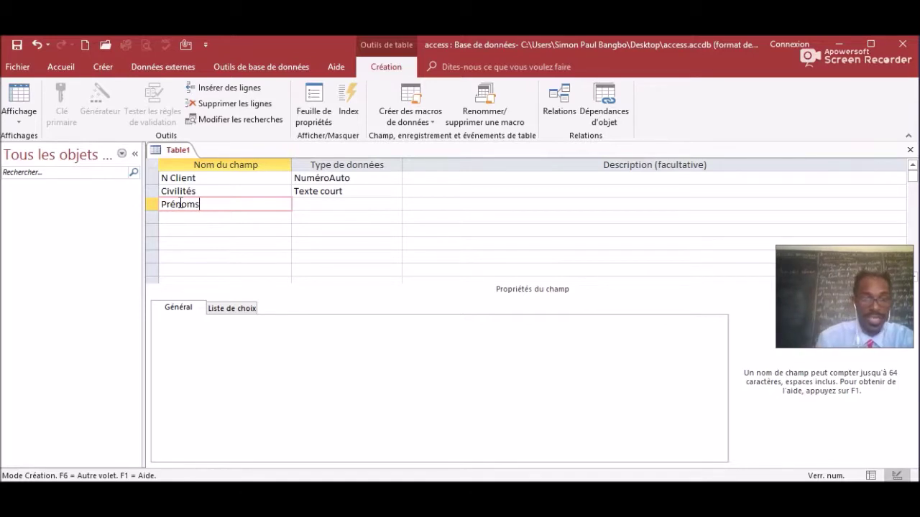
left_click(333, 206)
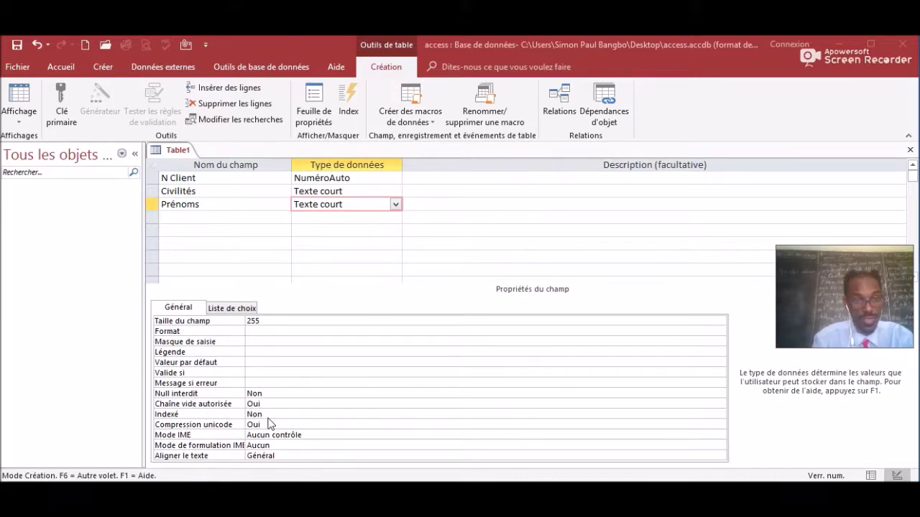
left_click(266, 322)
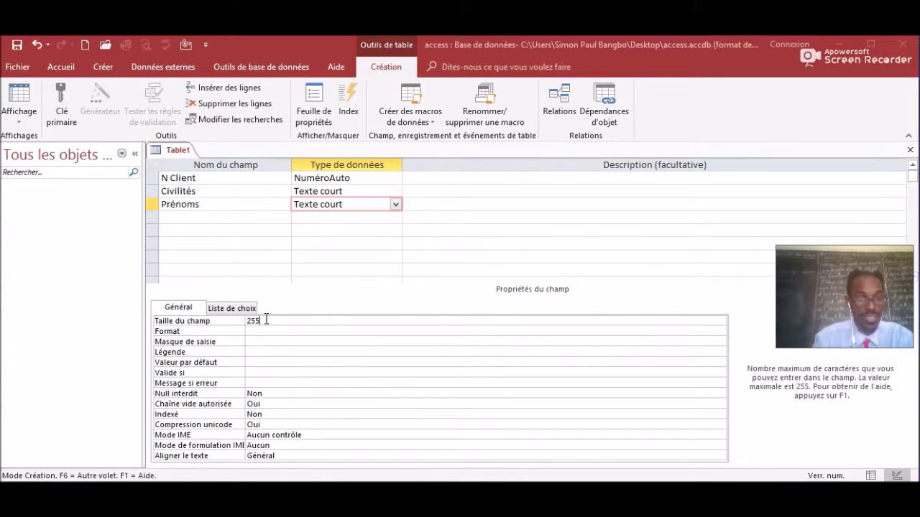
key("BackSpace")
key("BackSpace")
key("BackSpace")
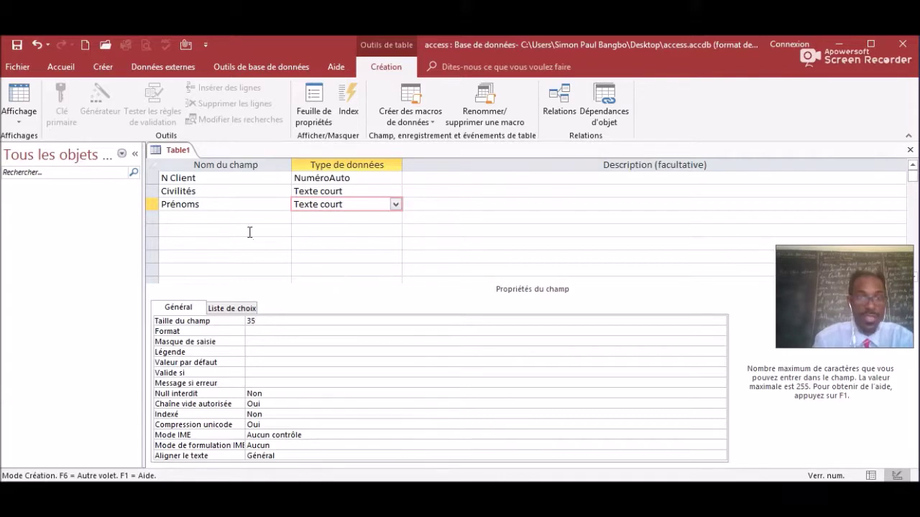
Add a fourth field Nom as Texte court with Taille du champ 35.
left_click(171, 217)
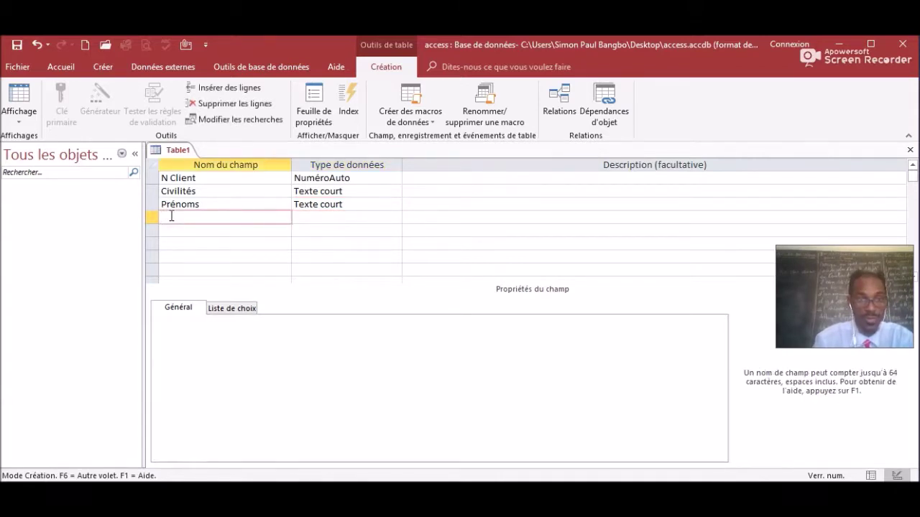
key("Caps_Lock")
type("N")
key("Caps_Lock")
type("om")
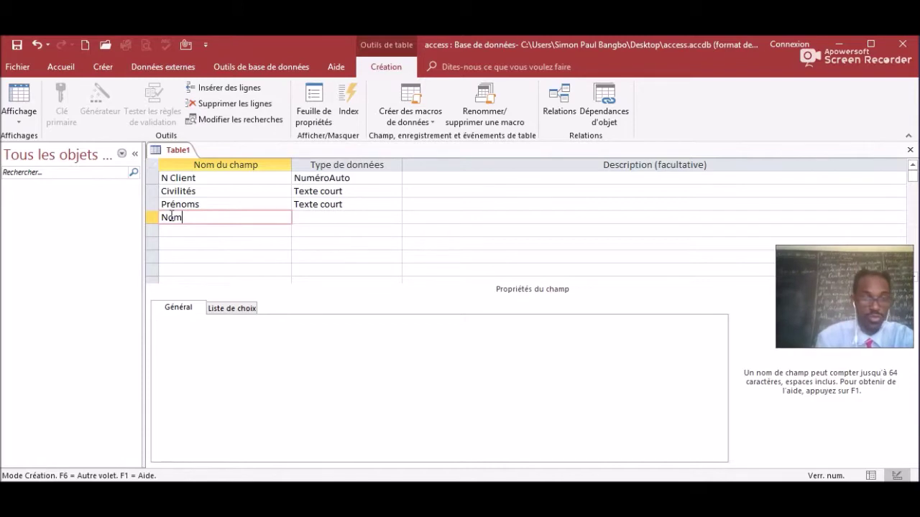
left_click(312, 217)
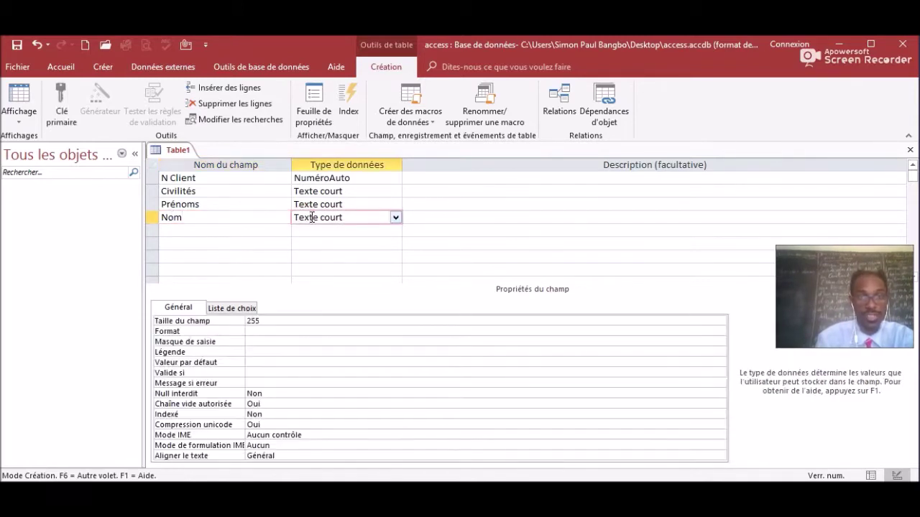
left_click(396, 218)
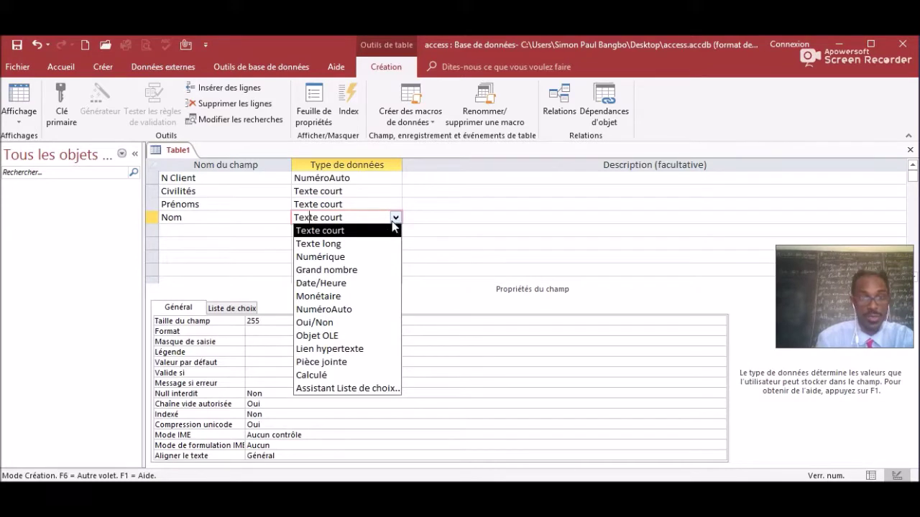
left_click(387, 233)
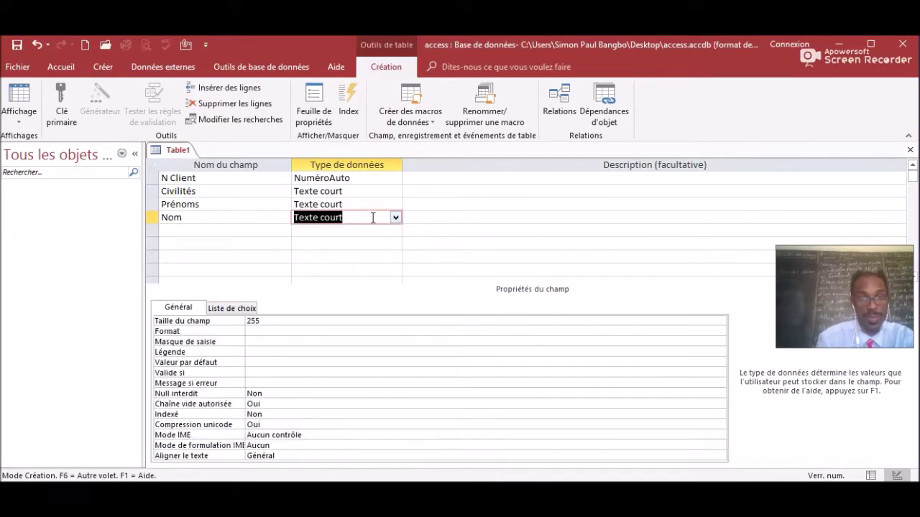
left_click(374, 217)
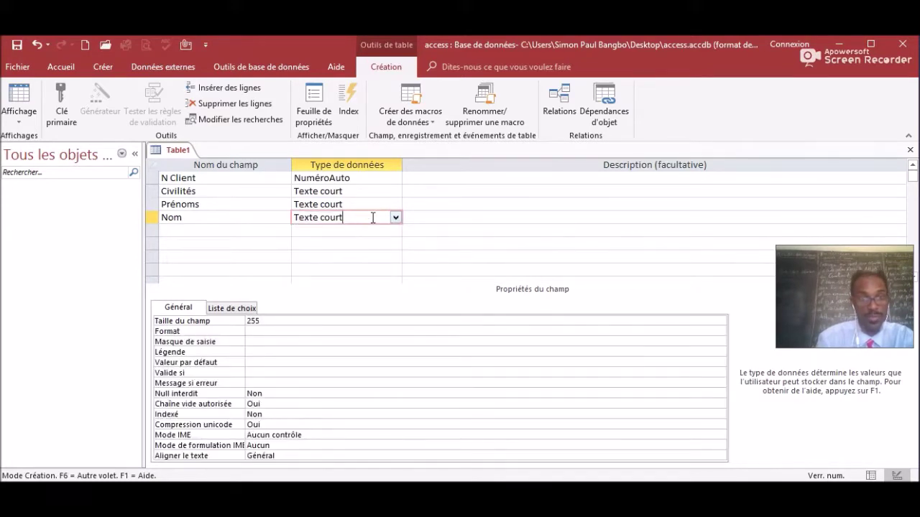
left_click(271, 320)
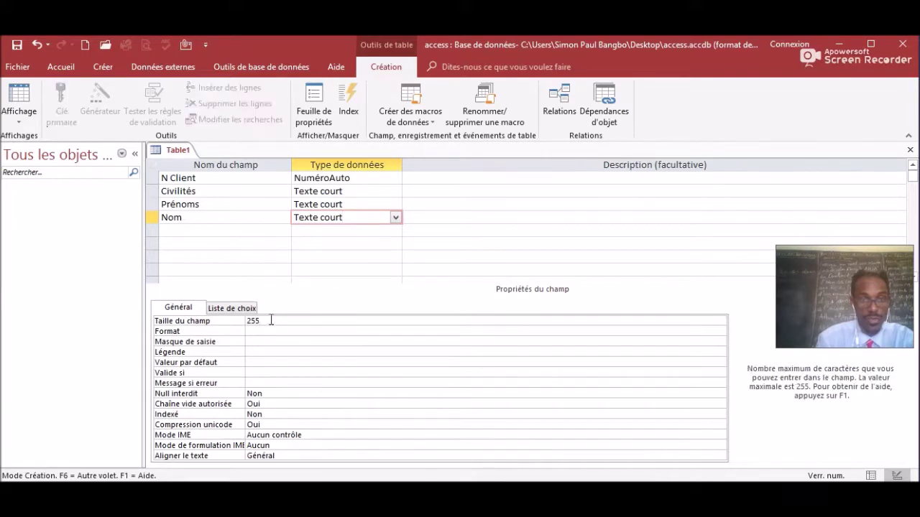
key("BackSpace")
key("BackSpace")
key("BackSpace")
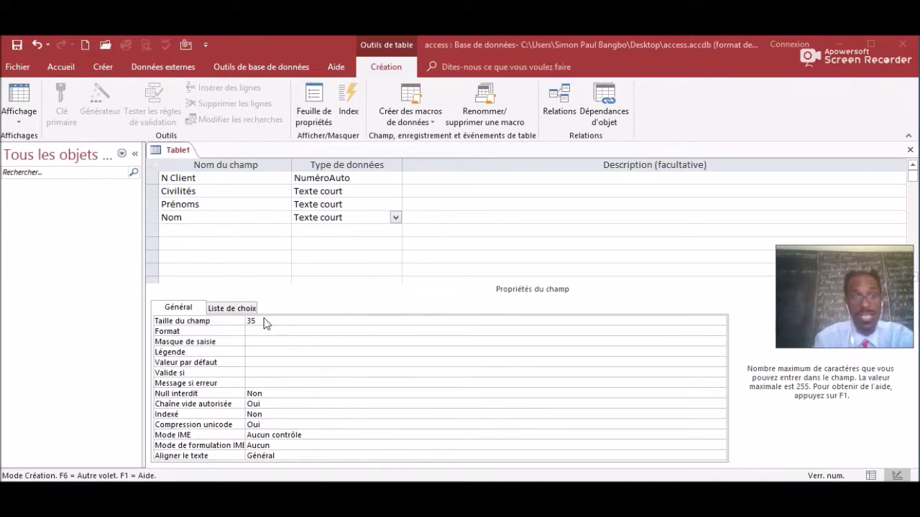
Name the fifth field Adresse.
left_click(177, 228)
key("Caps_Lock")
type("A")
key("Caps_Lock")
type("dresse")
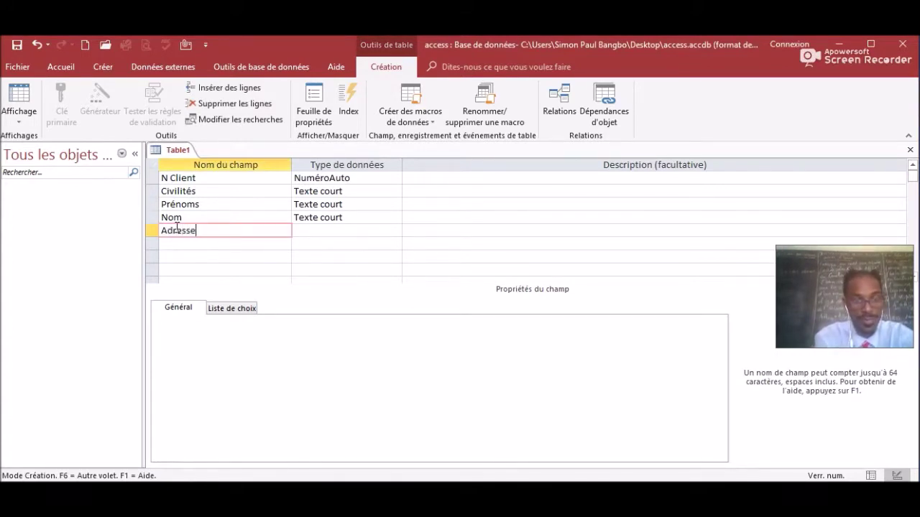
Set the Adresse field's Taille du champ to 130.
left_click(314, 229)
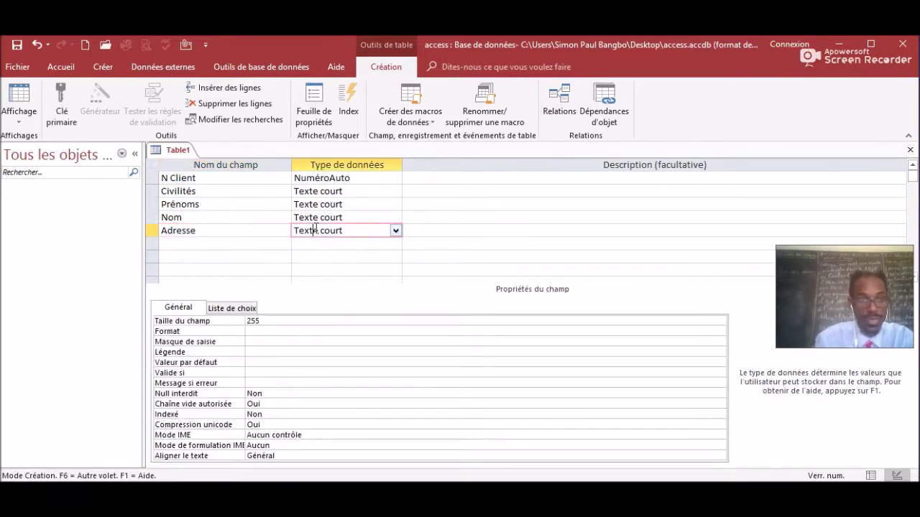
left_click(280, 321)
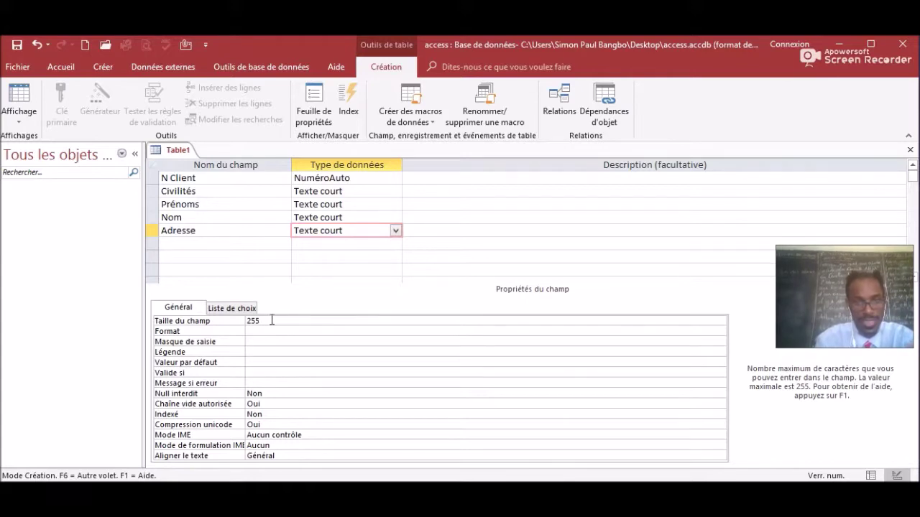
key("BackSpace")
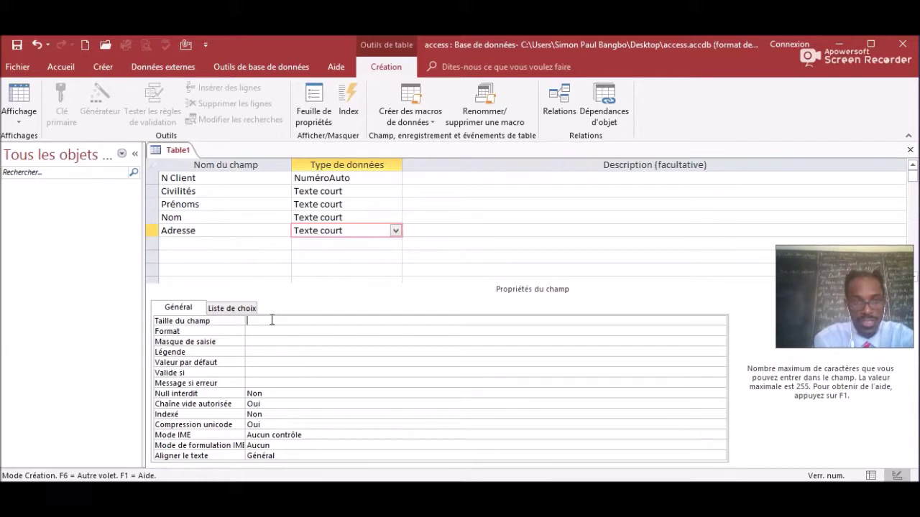
type("5")
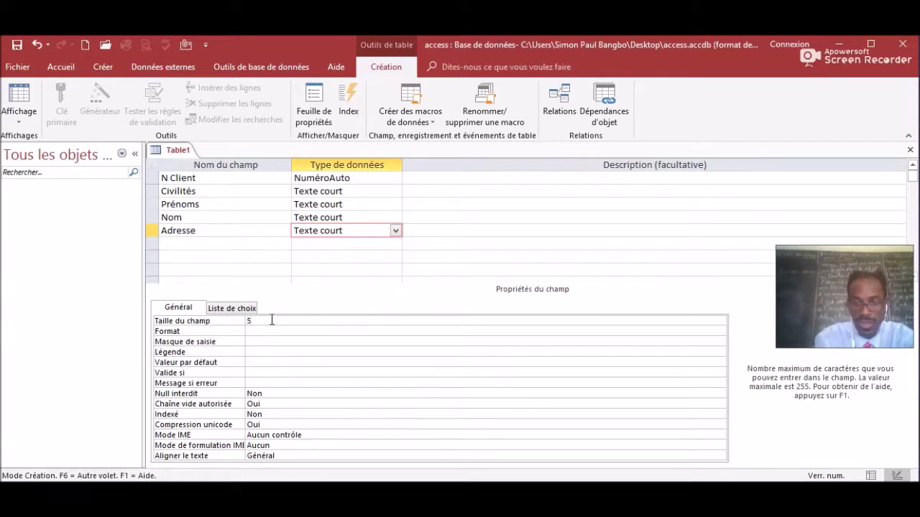
key("BackSpace")
type("130")
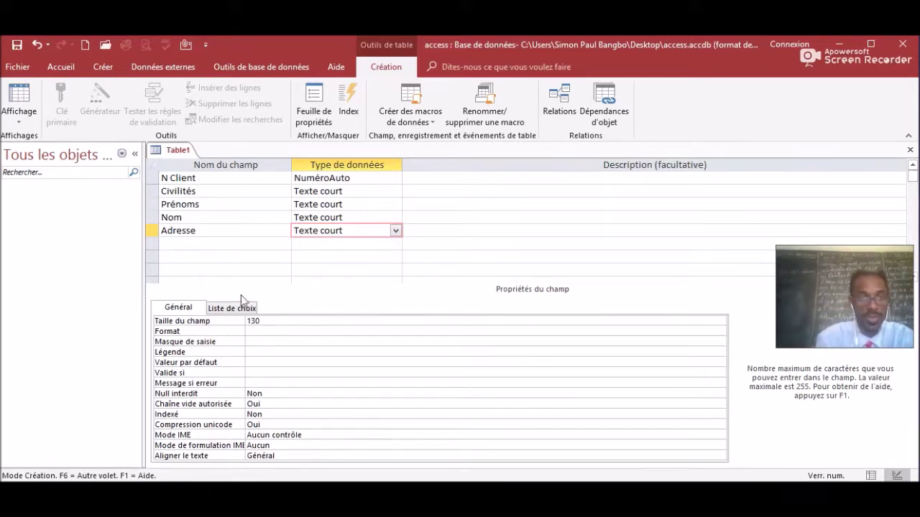
left_click(175, 243)
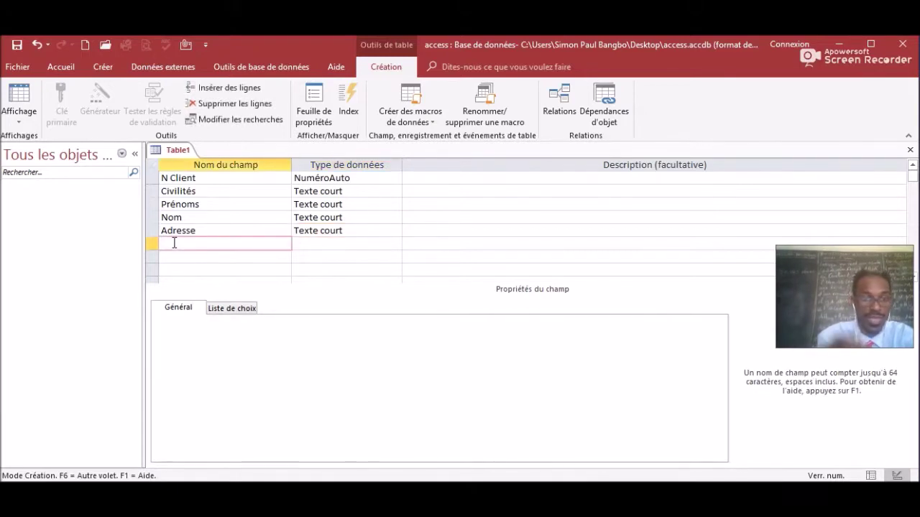
Add a Code postal field as Texte court sized 25 and launch its input mask builder.
type("Code postal")
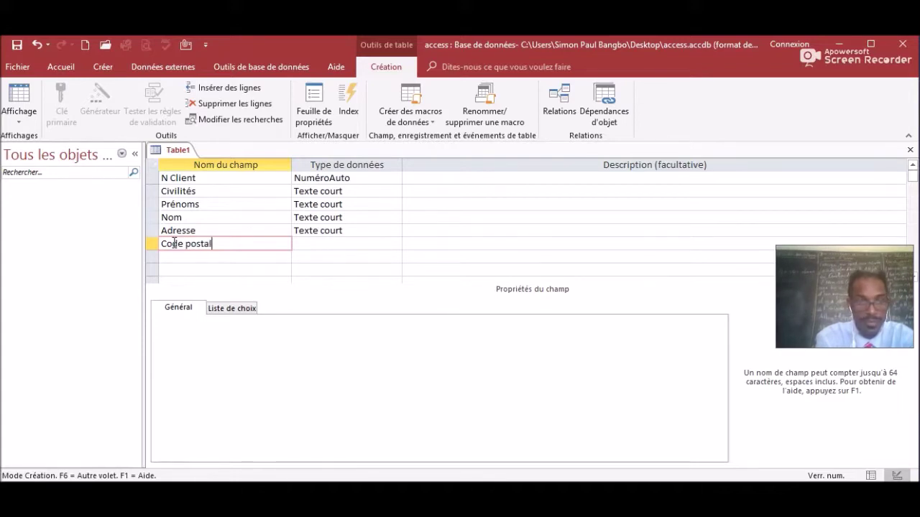
left_click(335, 246)
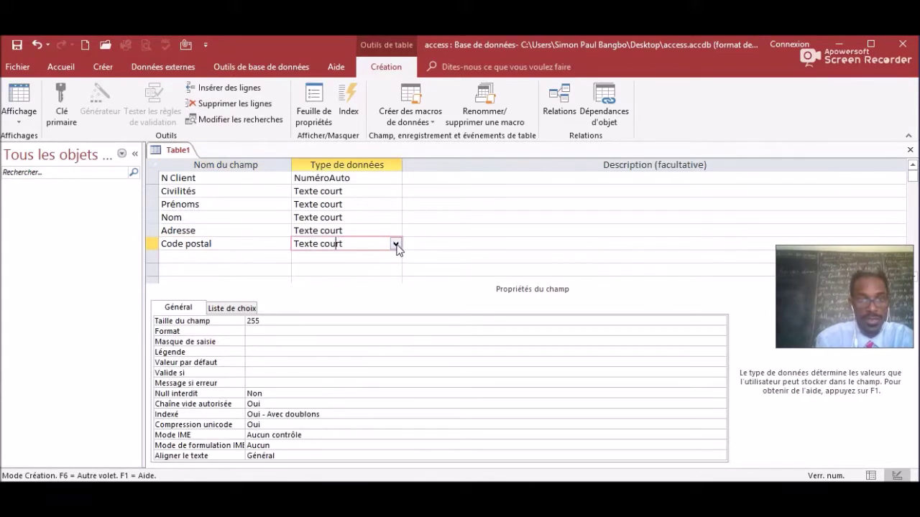
left_click(396, 245)
left_click(367, 257)
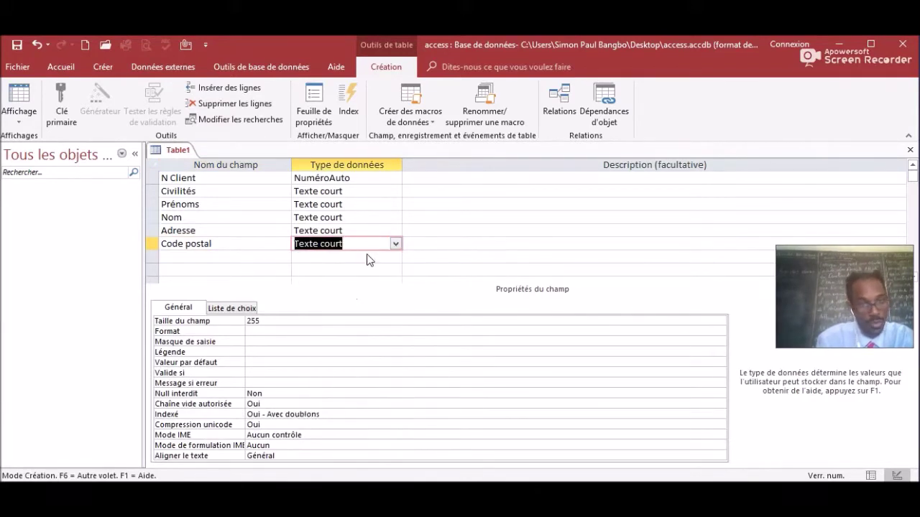
left_click(350, 240)
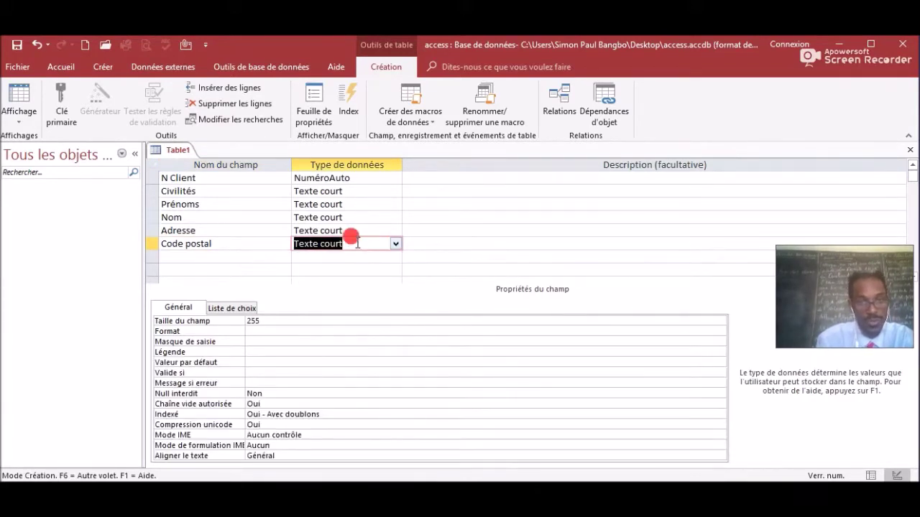
left_click(286, 321)
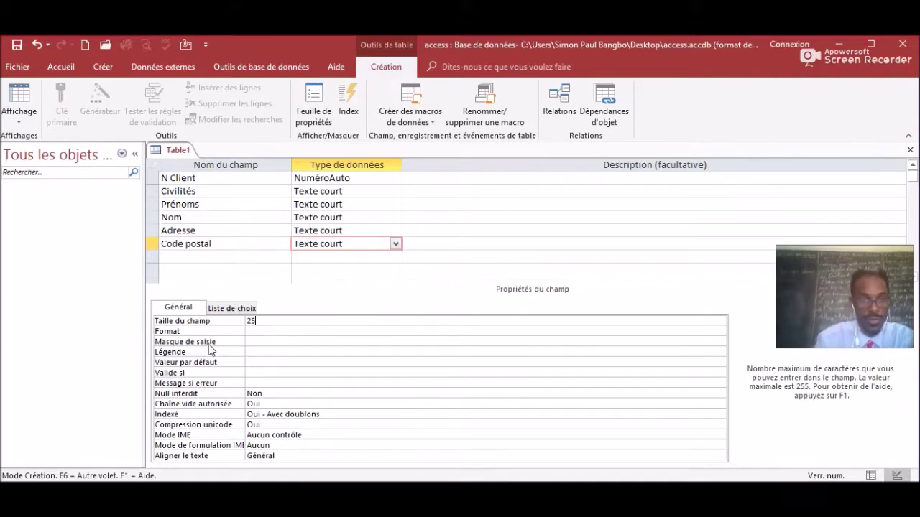
left_click(281, 342)
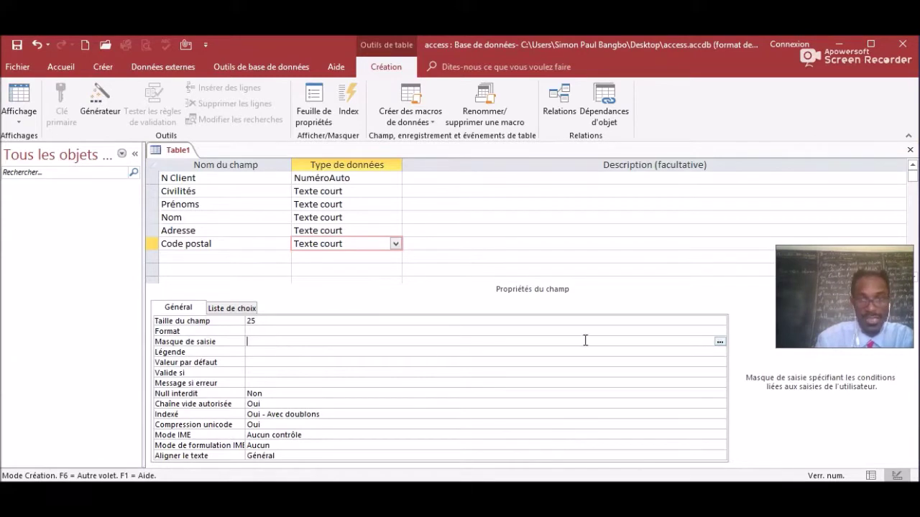
left_click(719, 343)
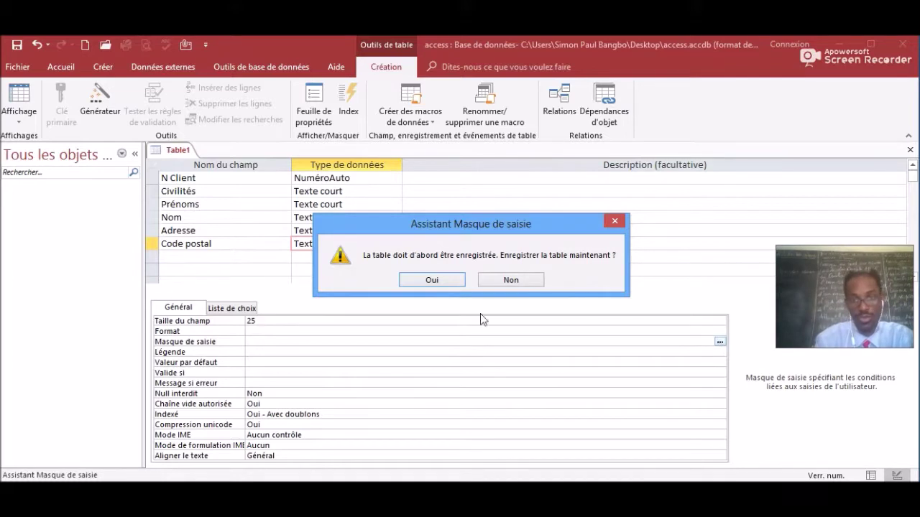
Agree to save the new table and name it 'Client' instead of Table1.
left_click(434, 279)
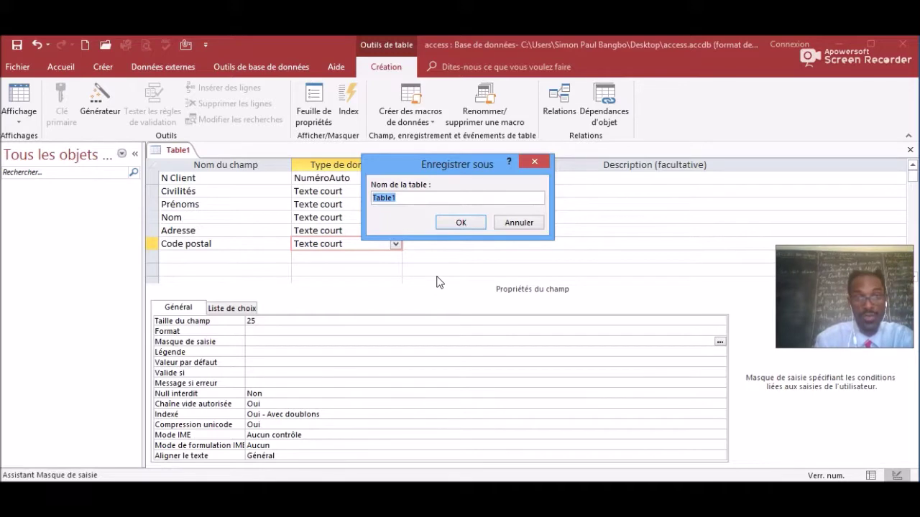
double_click(407, 199)
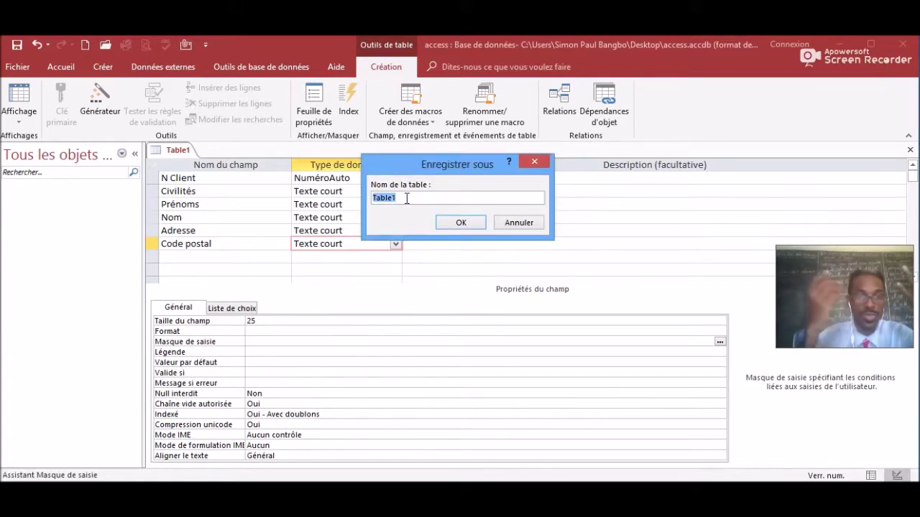
type("C")
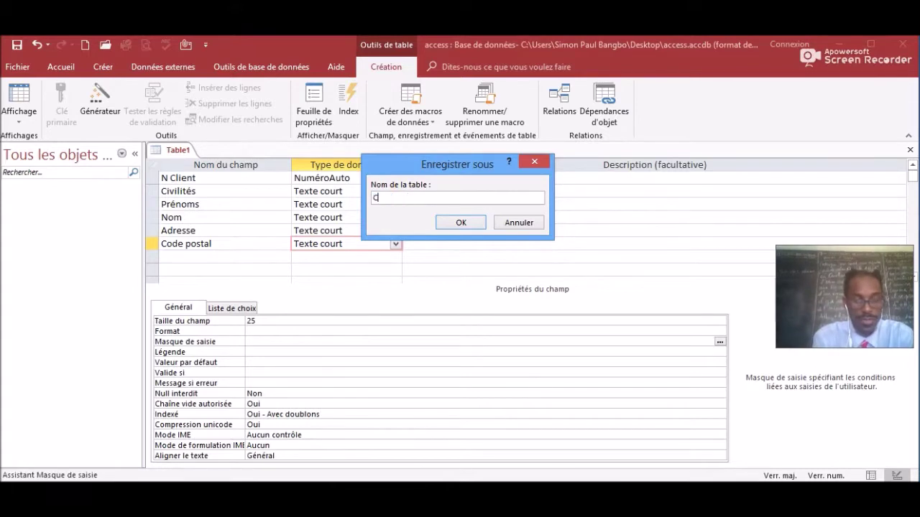
type("lient")
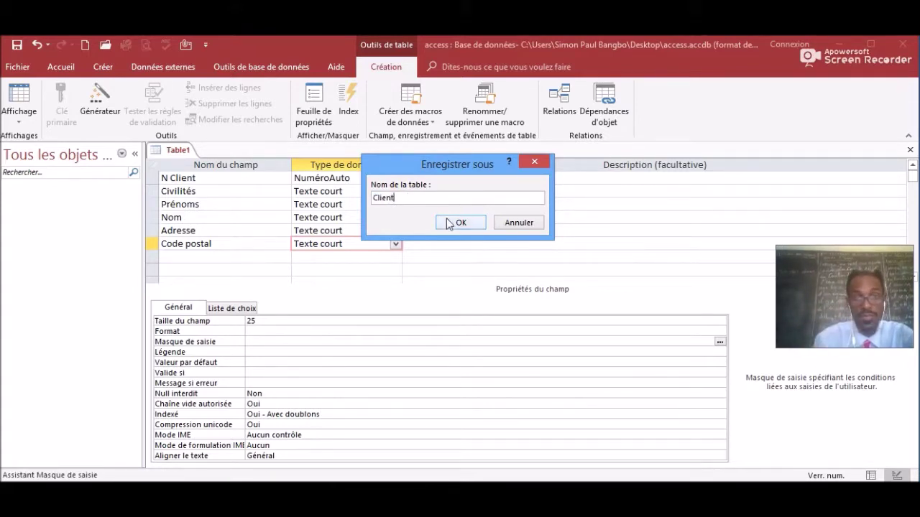
left_click(463, 223)
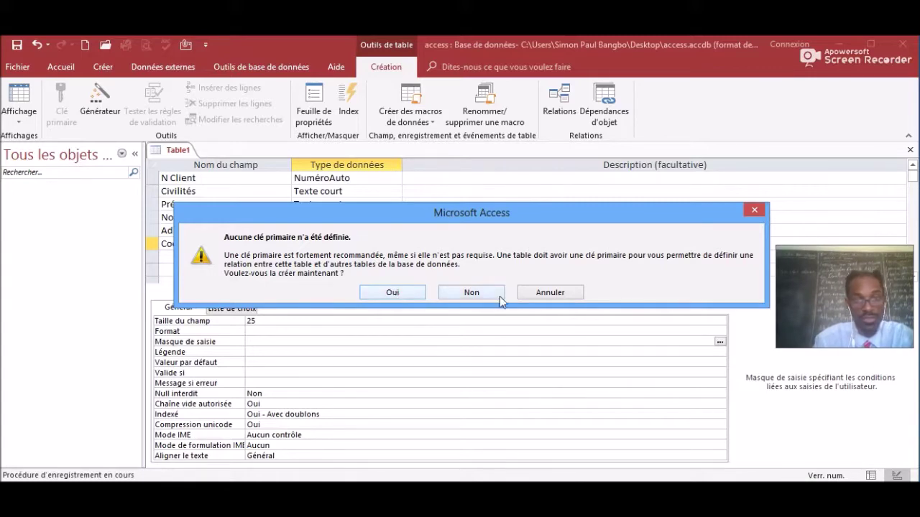
Let Access create a primary key, then browse the Input Mask Wizard's list of masks.
left_click(393, 293)
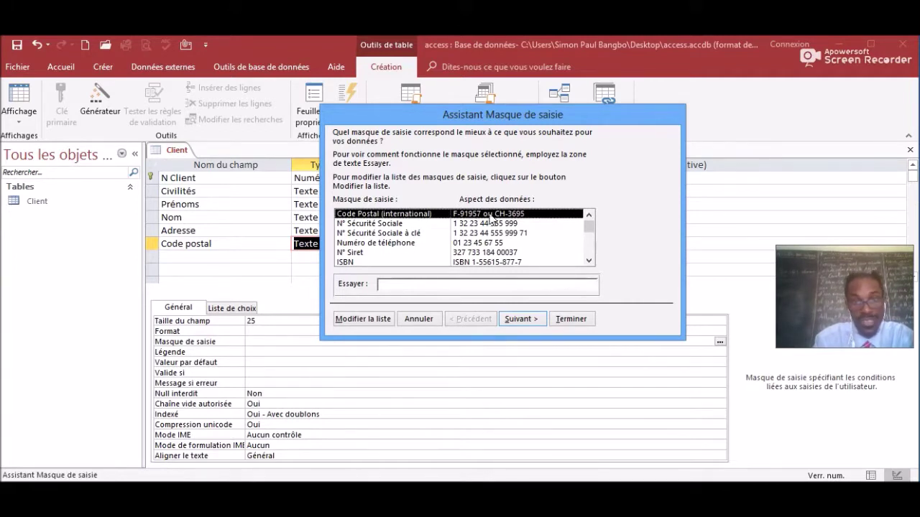
left_click(589, 261)
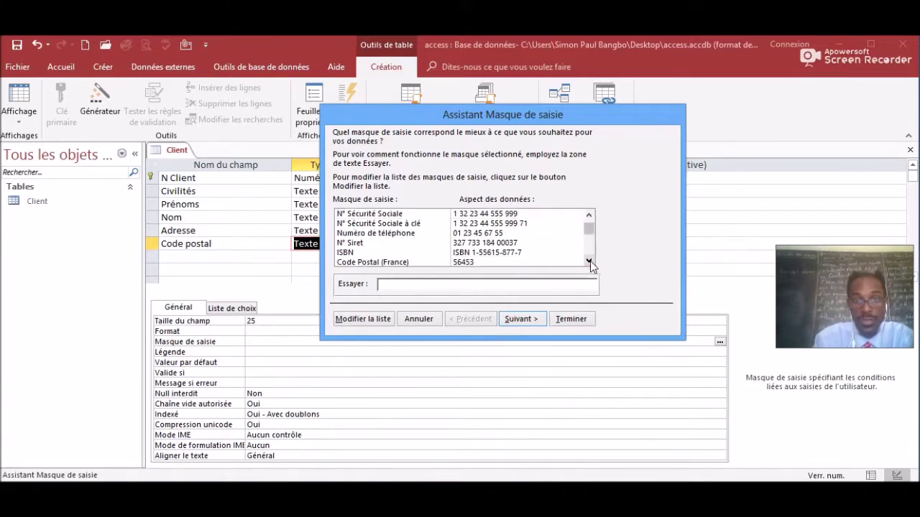
left_click(589, 262)
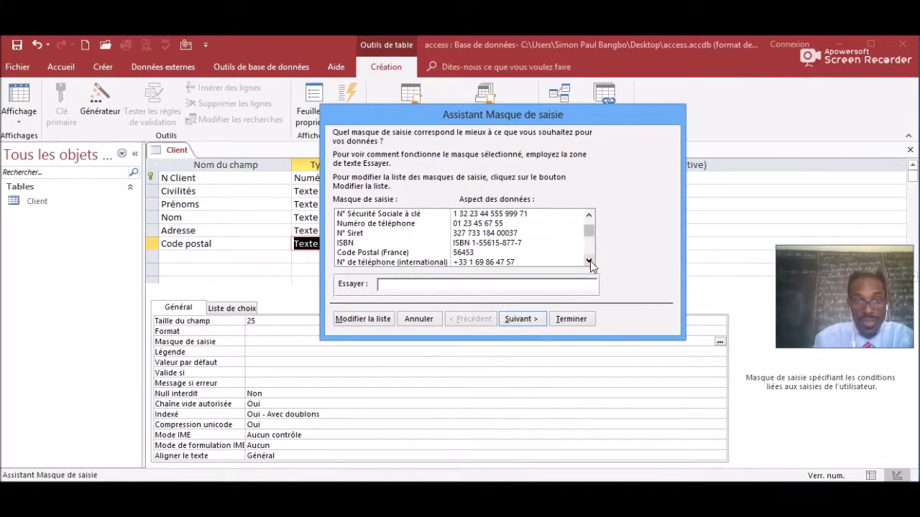
left_click(589, 261)
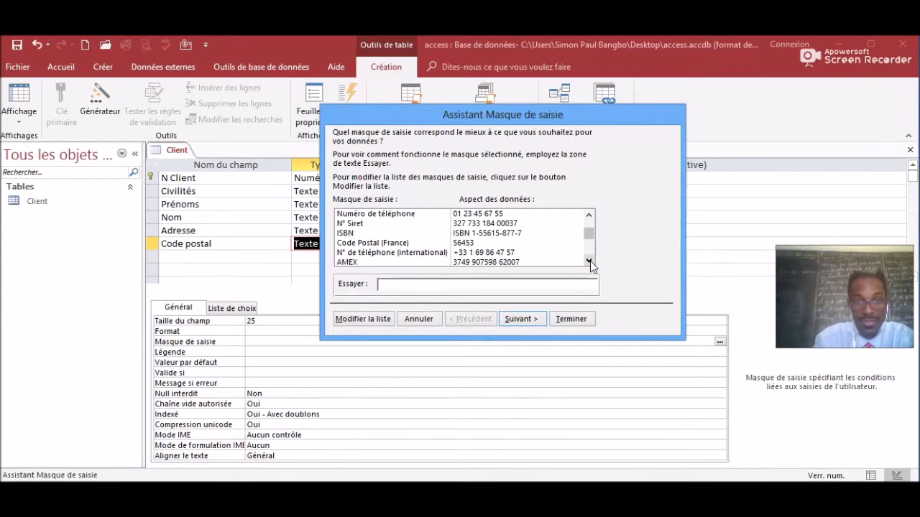
left_click(589, 261)
left_click(589, 261)
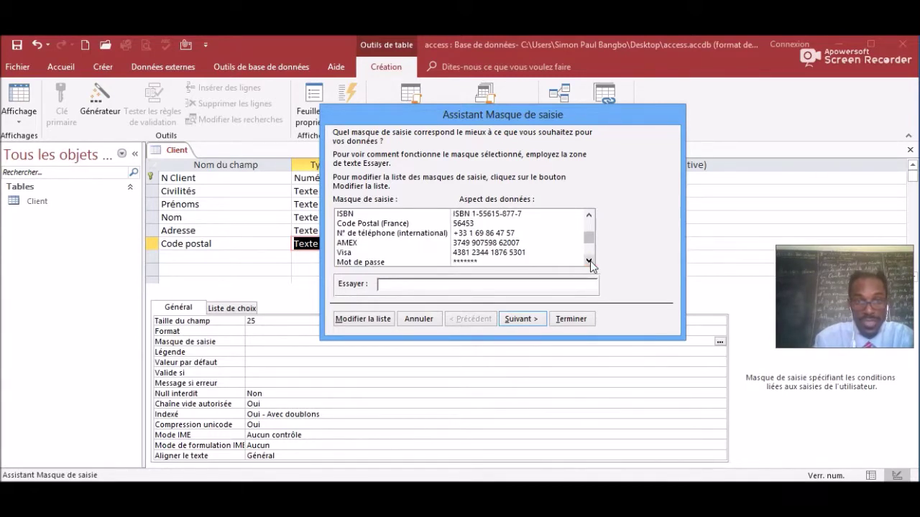
left_click(590, 262)
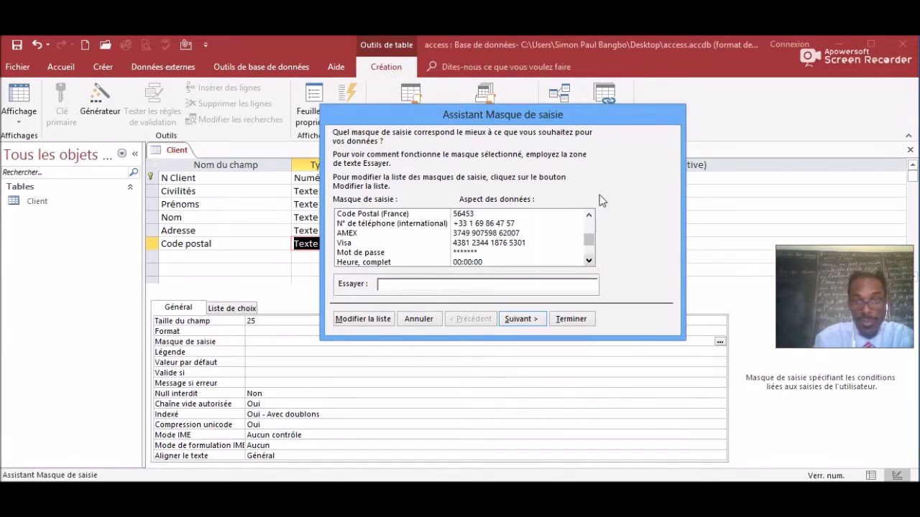
left_click(589, 215)
left_click(589, 215)
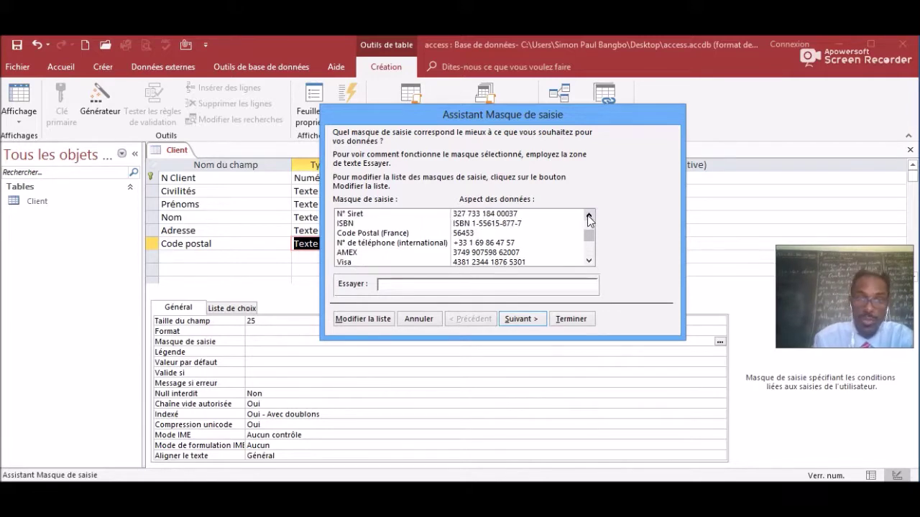
Apply the Code Postal (France) mask 00000 to Code postal, storing values without symbols.
left_click(382, 234)
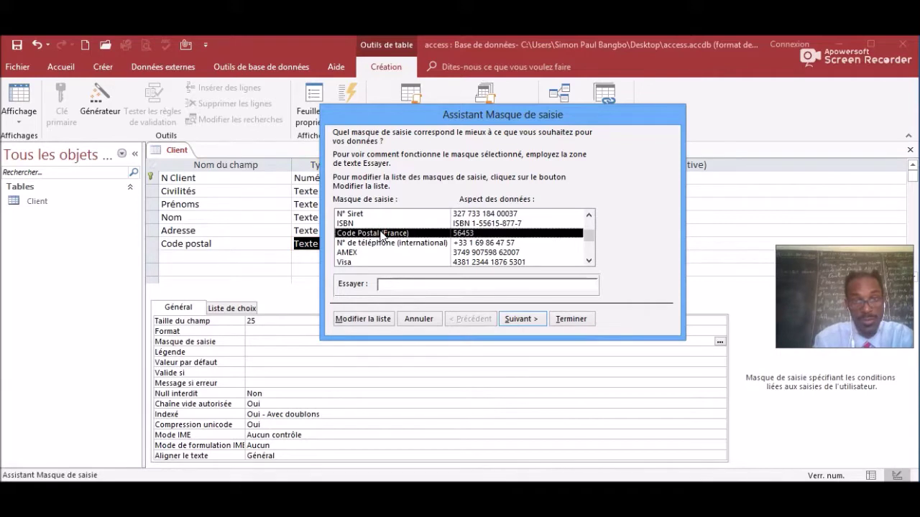
left_click(518, 318)
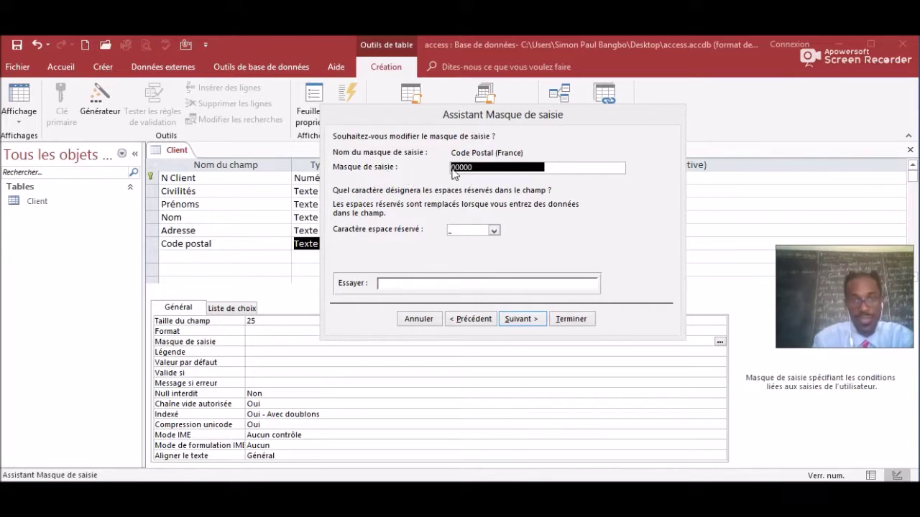
left_click(444, 256)
left_click(528, 320)
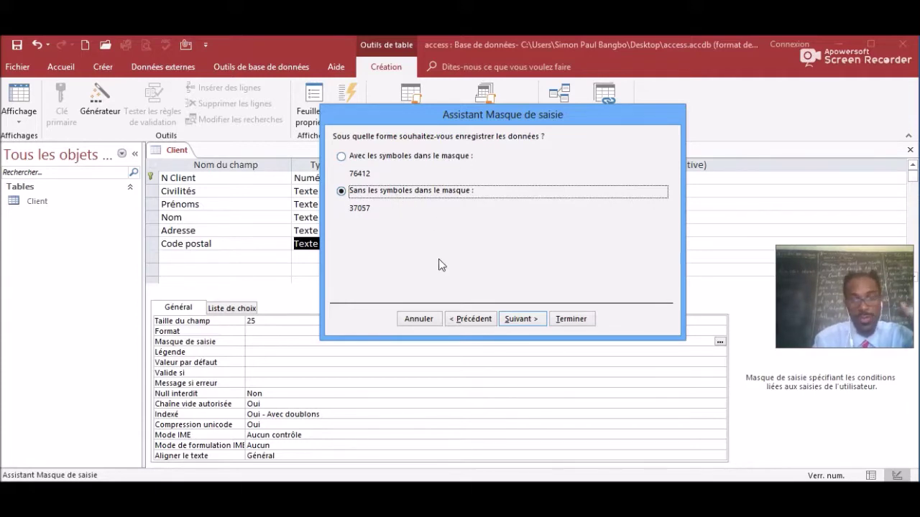
left_click(523, 319)
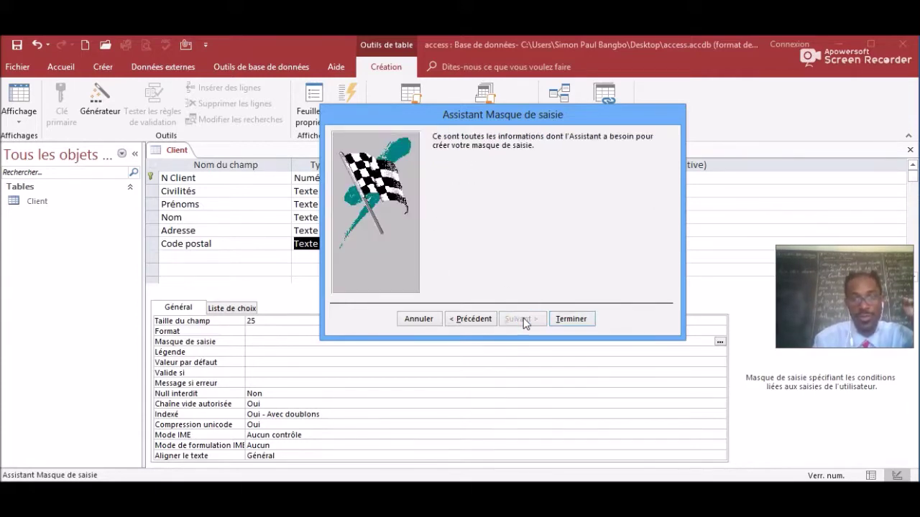
left_click(571, 320)
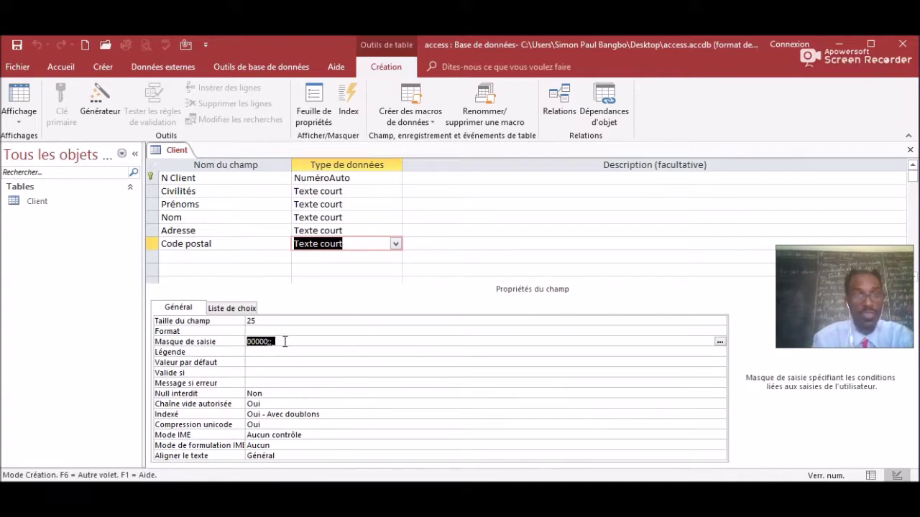
Add a Ville field as Texte court sized 40, and name the next row Téléphone.
left_click(172, 258)
key("Caps_Lock")
type("V")
key("Caps_Lock")
type("ille")
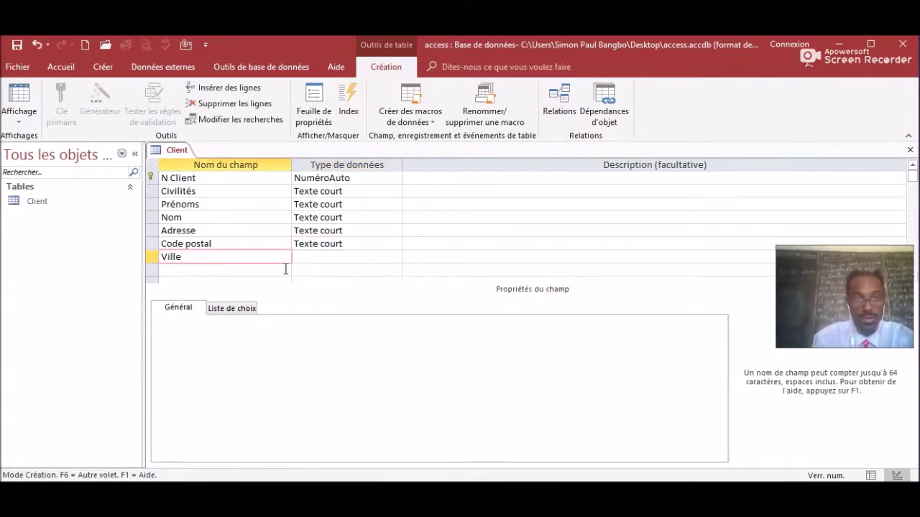
left_click(315, 257)
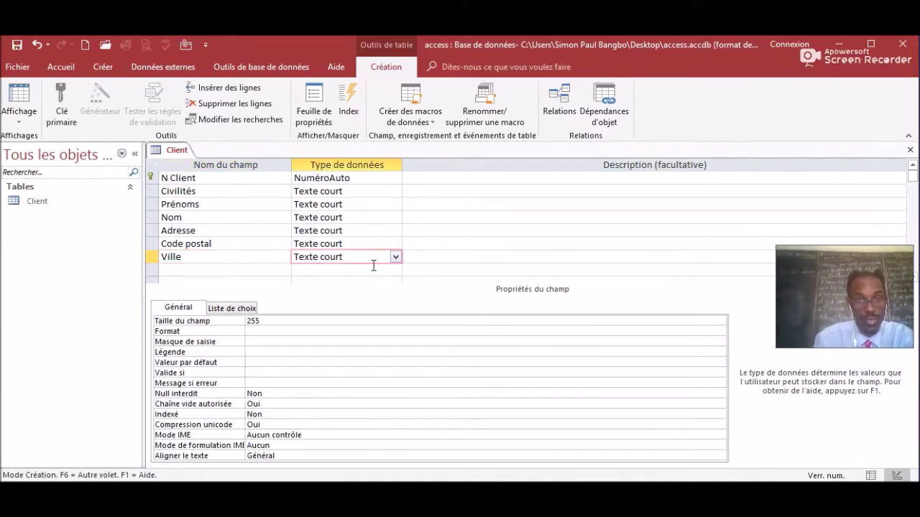
left_click(267, 321)
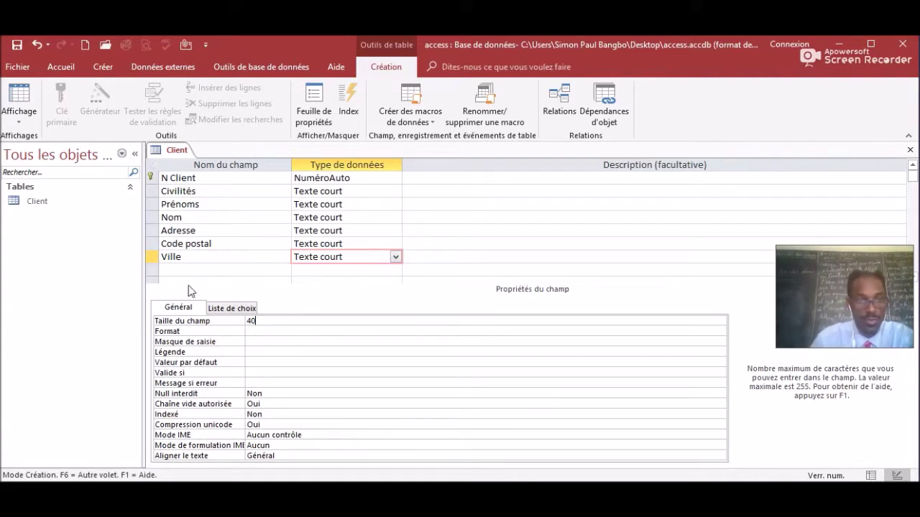
left_click(173, 268)
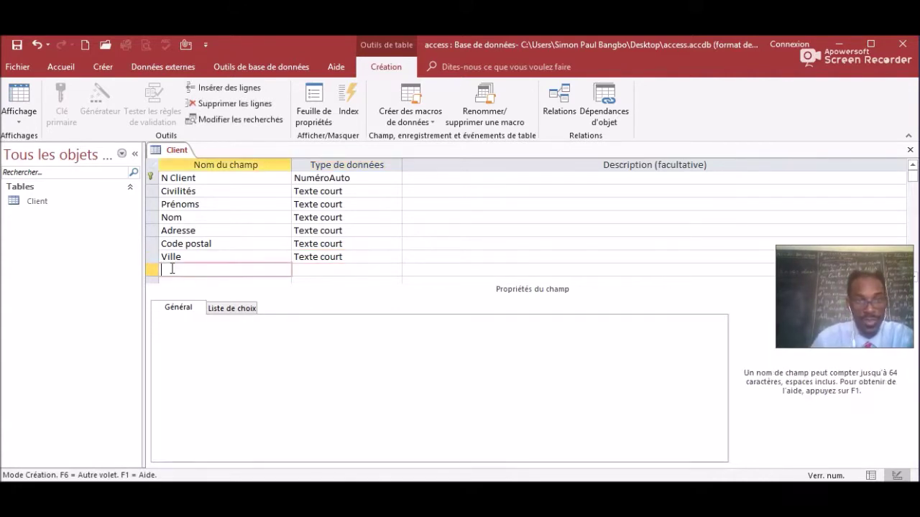
type("Téléphon")
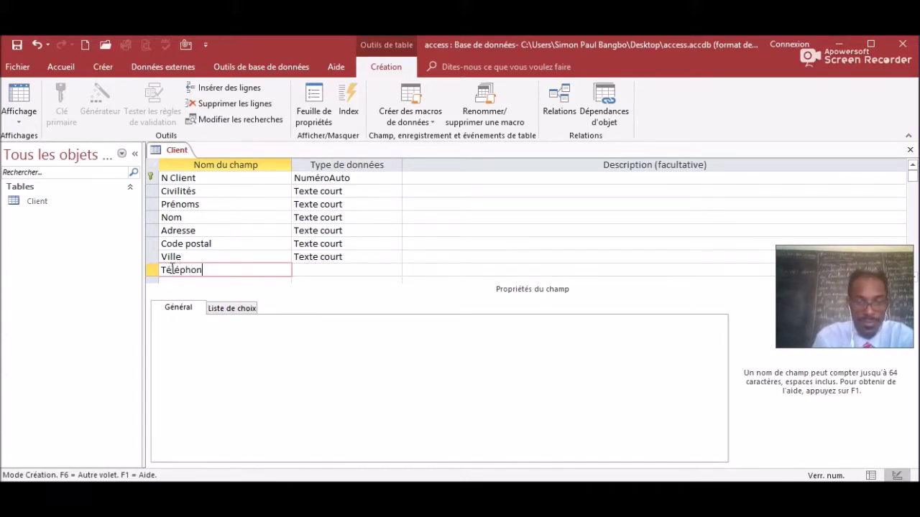
type("e")
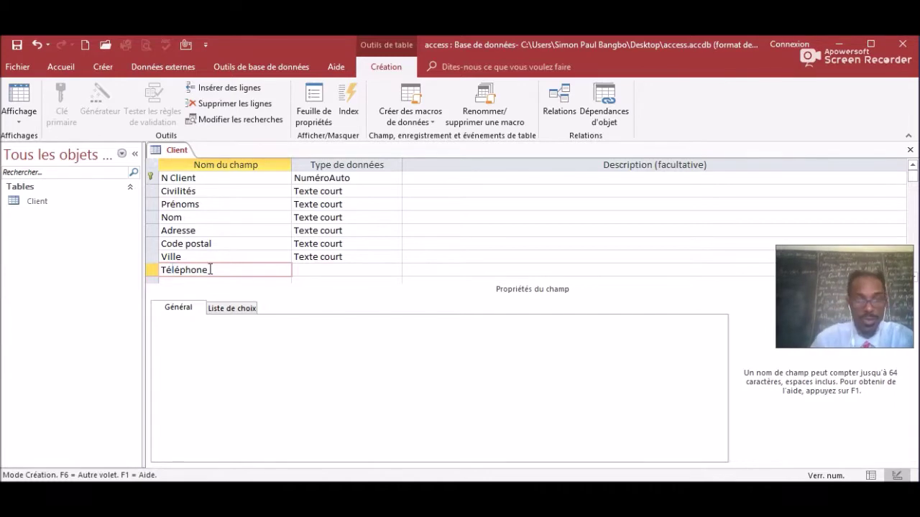
Keep Téléphone as Texte court and reduce its field size from 255 to 25.
left_click(334, 269)
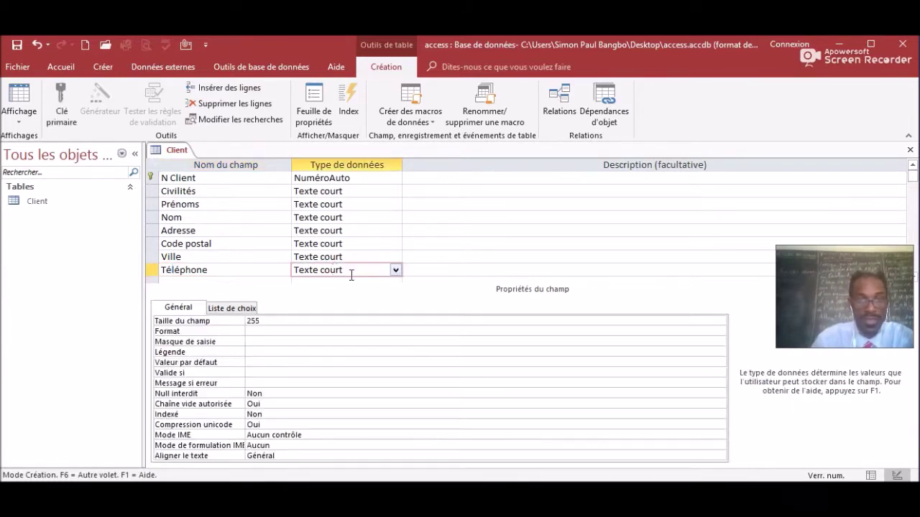
left_click(273, 322)
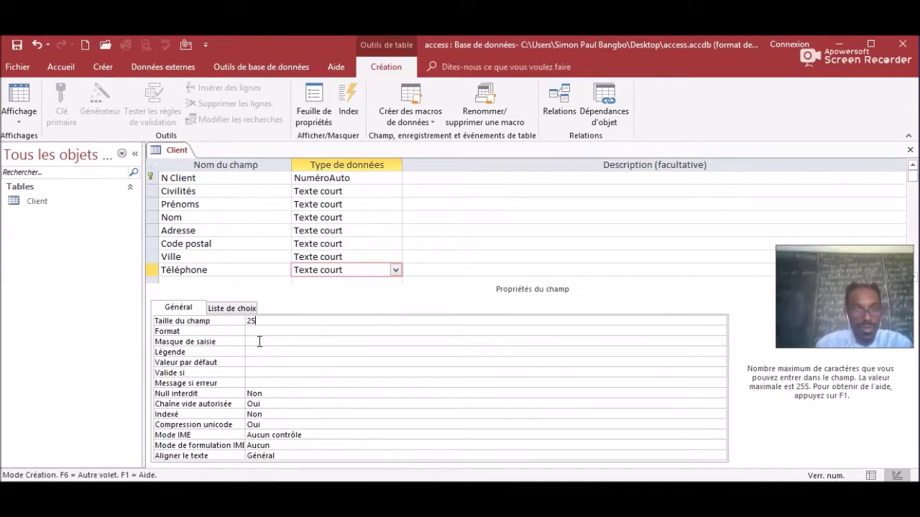
left_click(259, 342)
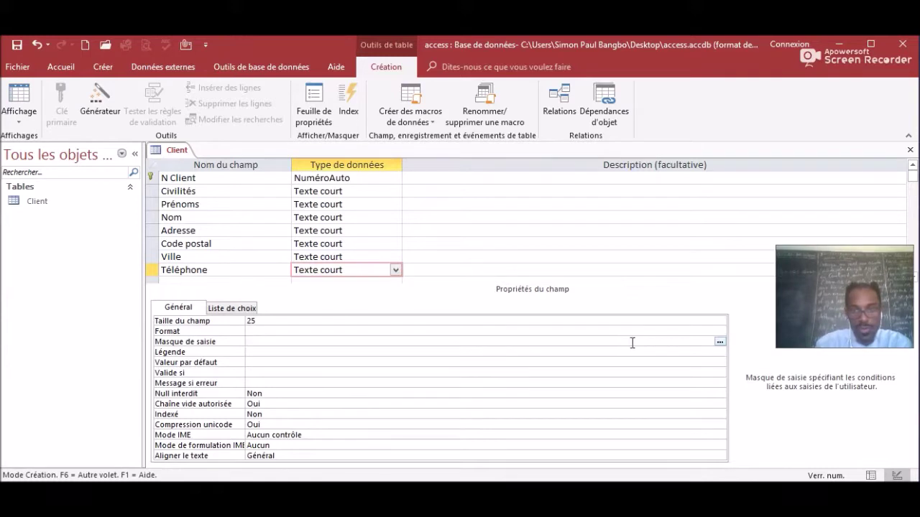
left_click(720, 342)
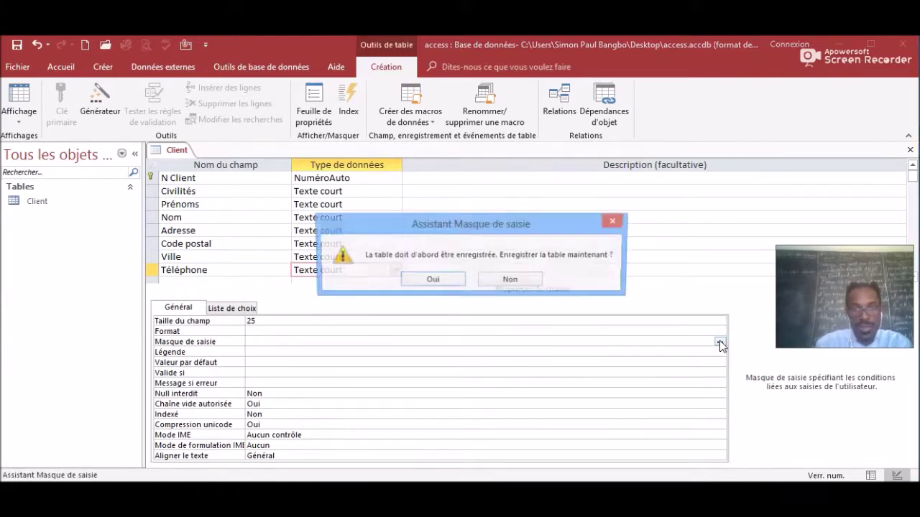
key("super+c")
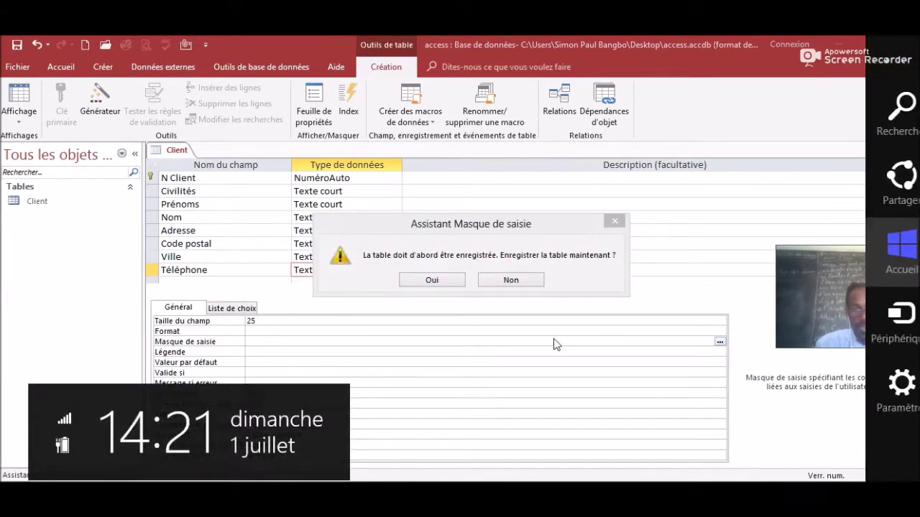
left_click(553, 344)
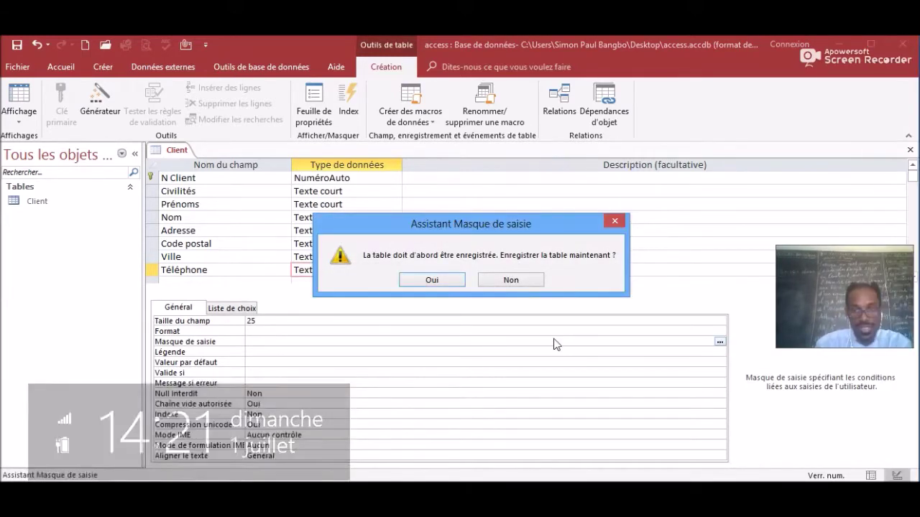
left_click(443, 280)
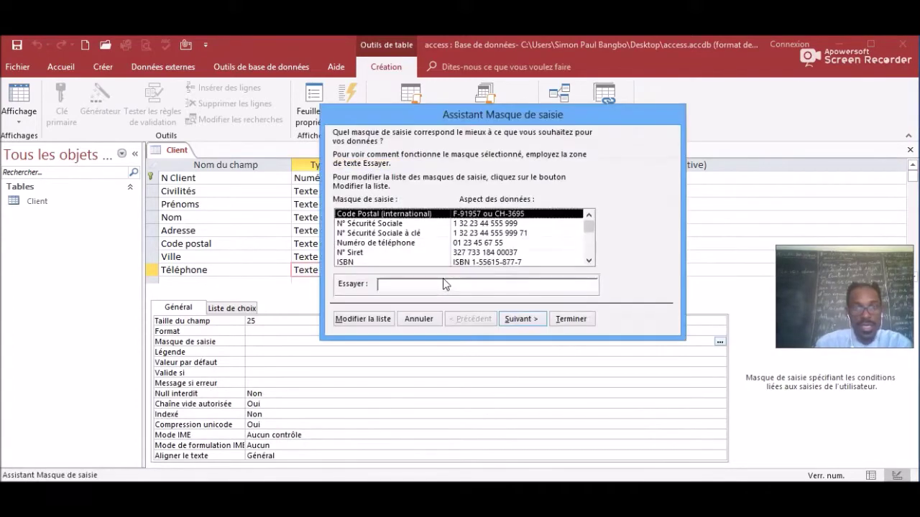
left_click(457, 245)
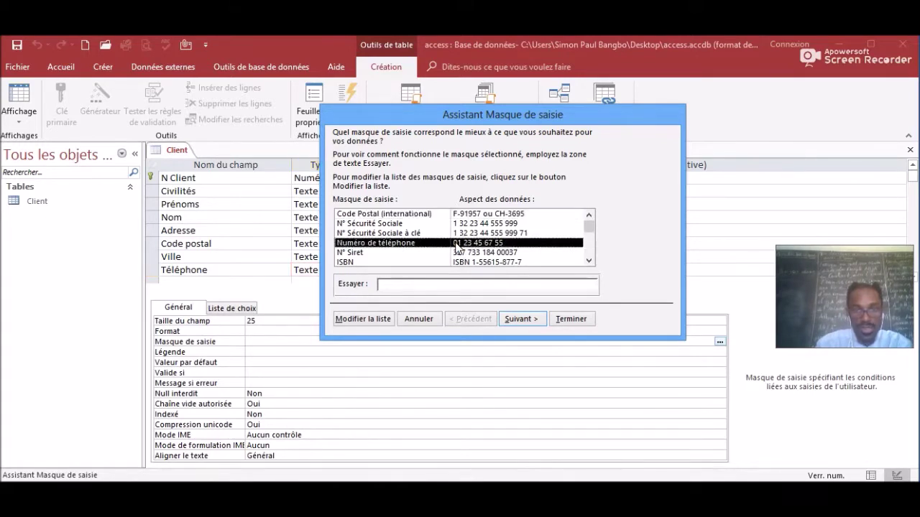
left_click(516, 318)
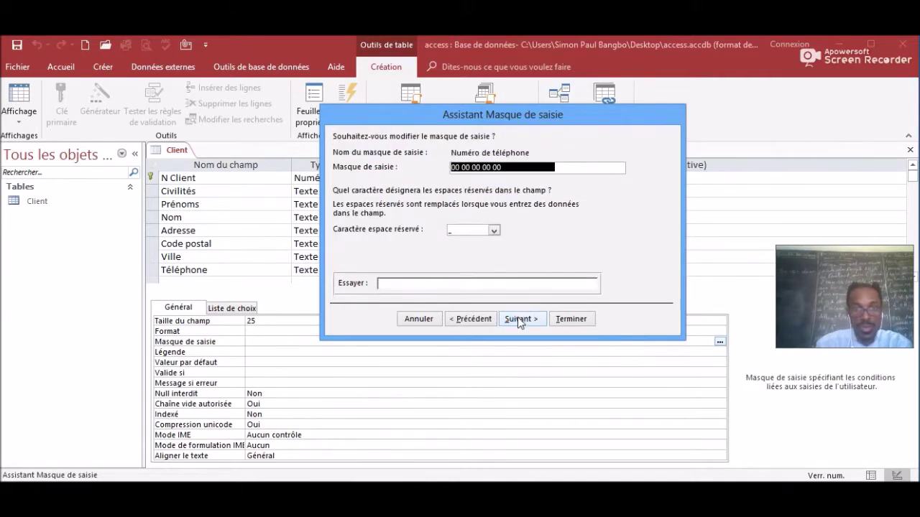
left_click(517, 319)
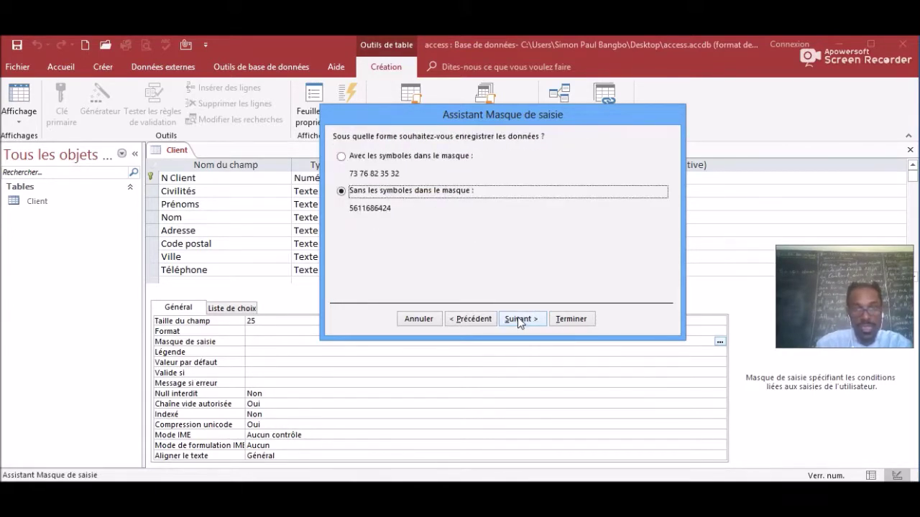
left_click(517, 318)
left_click(568, 318)
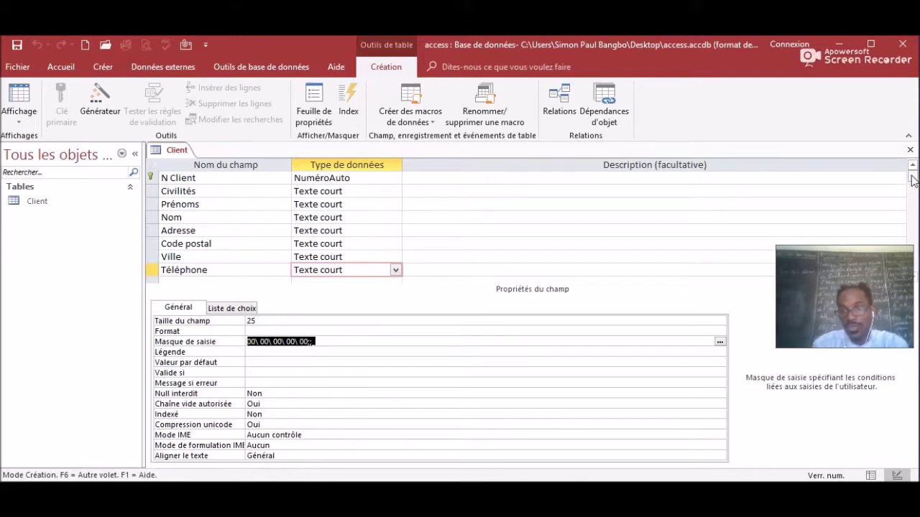
left_click_drag(912, 175, 915, 190)
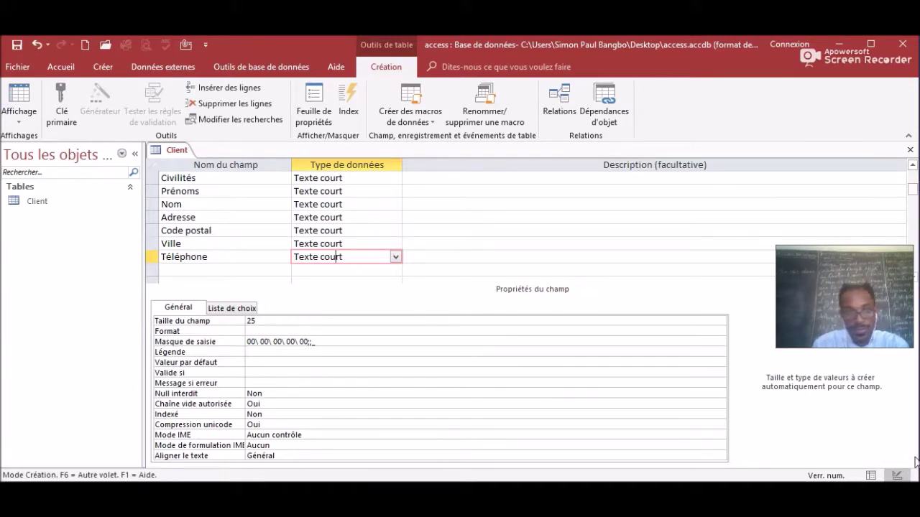
Add a Mail field below Téléphone as Texte court with field size 35.
left_click(187, 268)
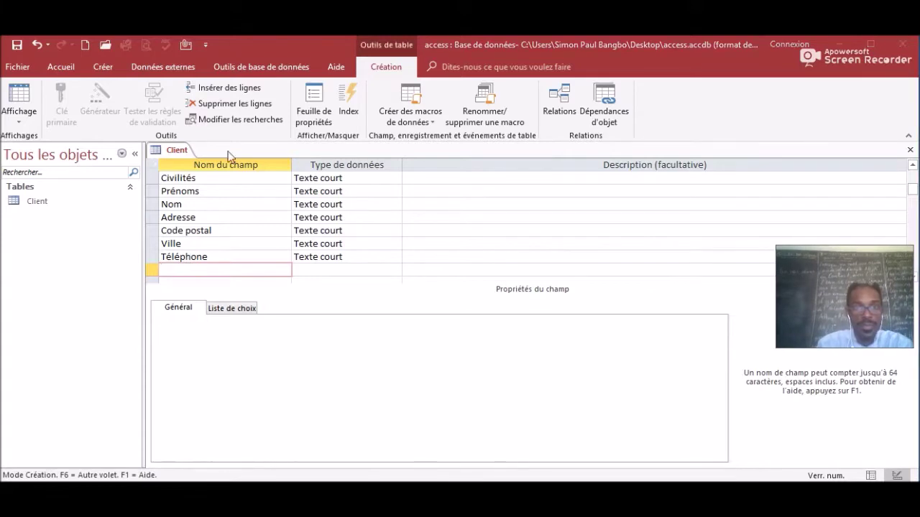
left_click(178, 268)
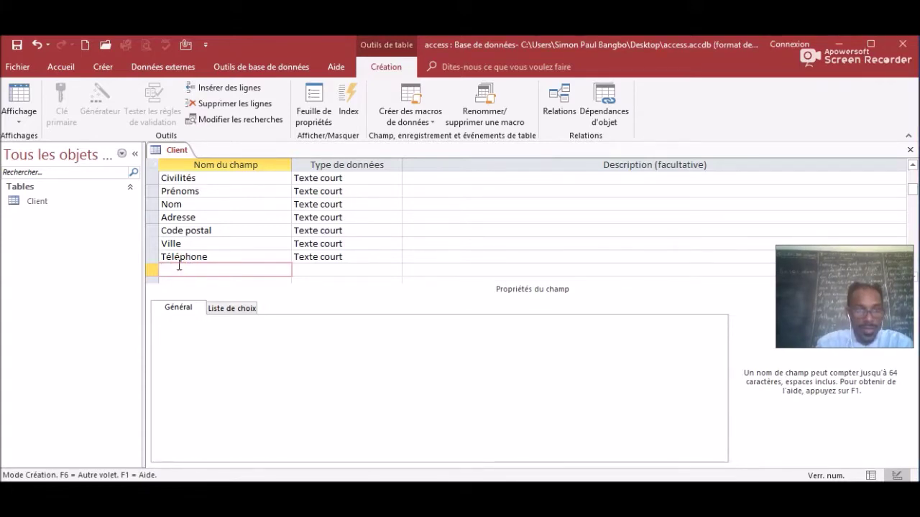
key("Caps_Lock")
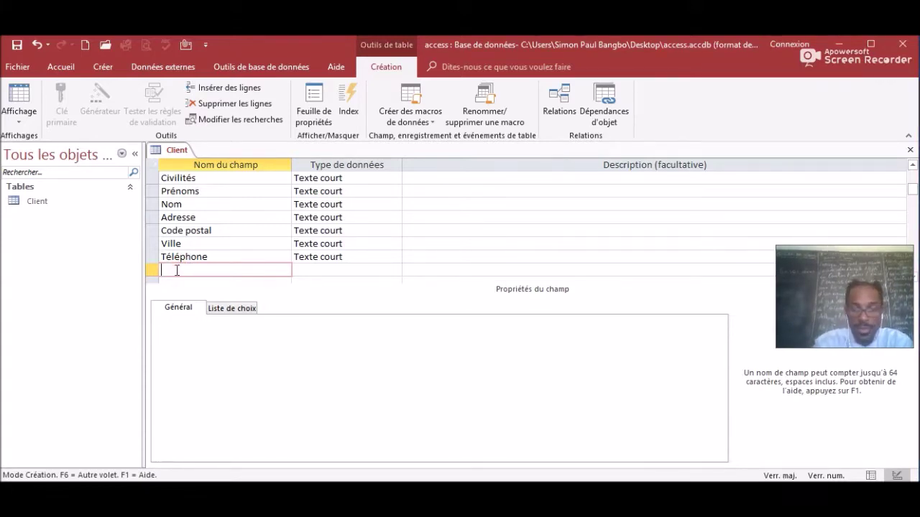
type("M")
key("Caps_Lock")
type("ail")
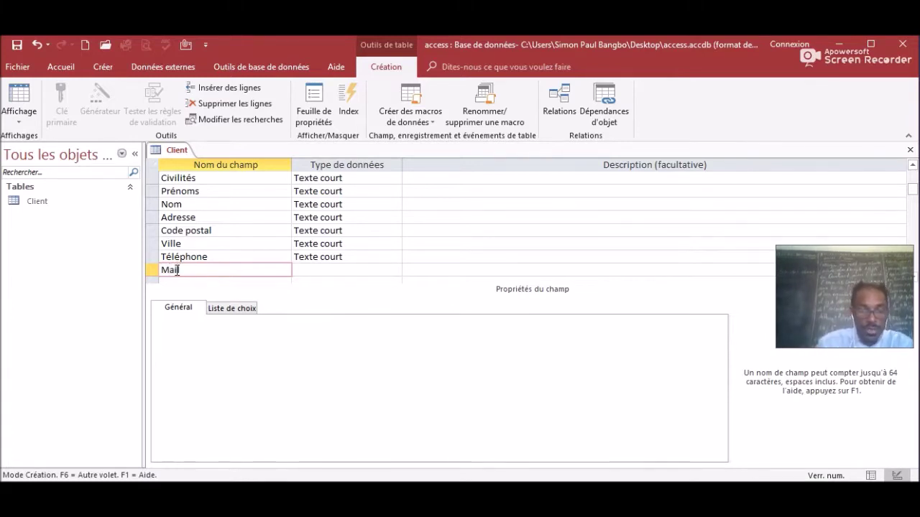
left_click(349, 266)
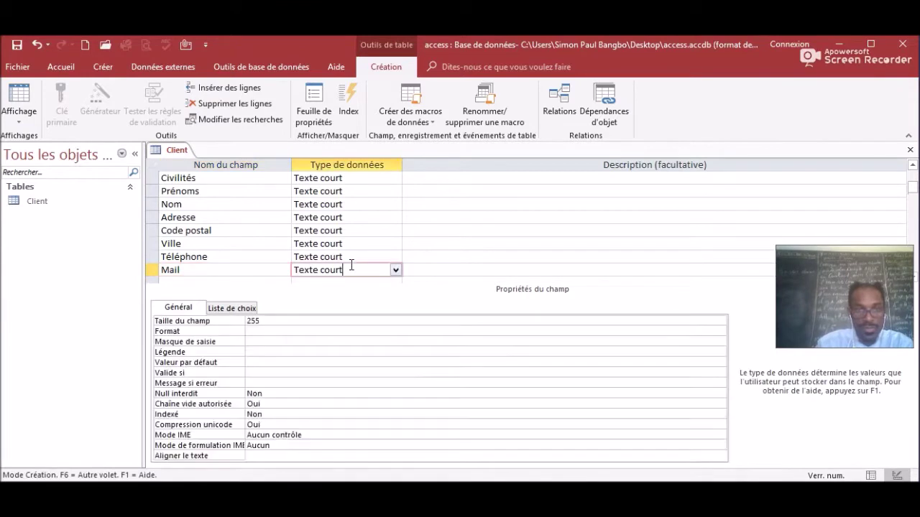
left_click(271, 320)
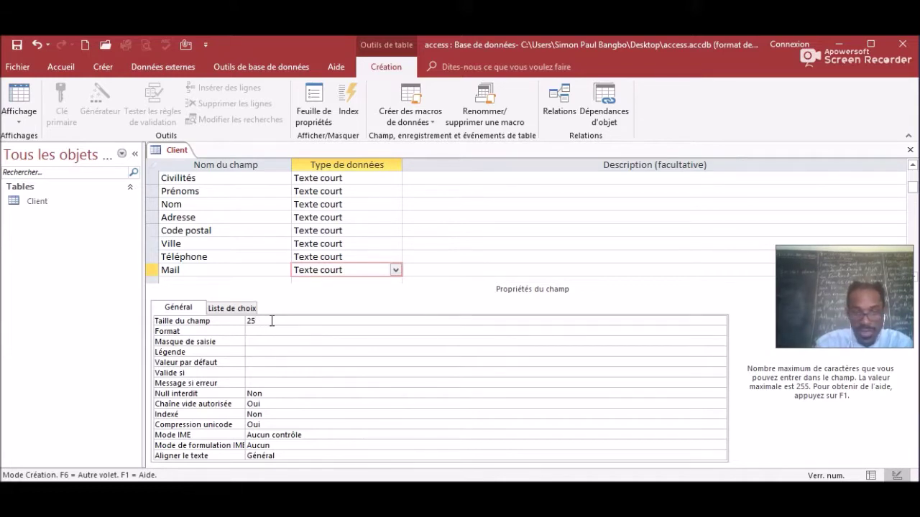
type("35")
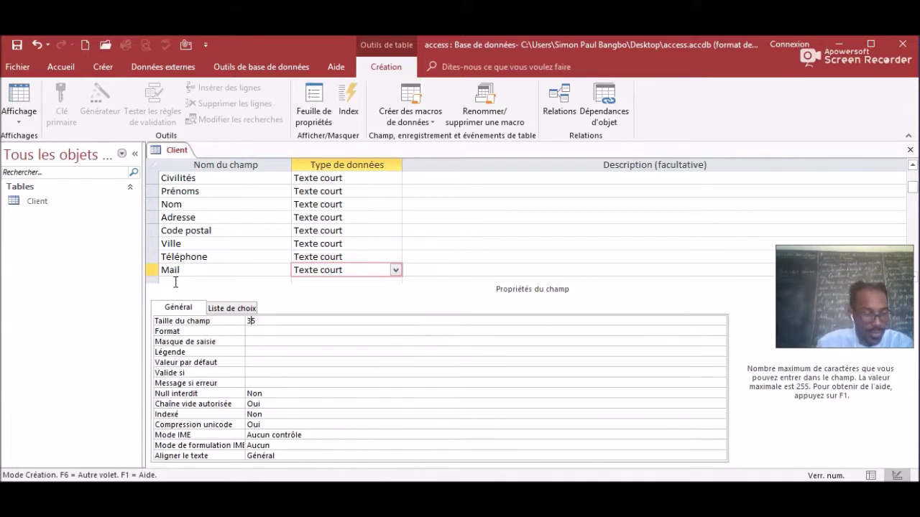
left_click(175, 283)
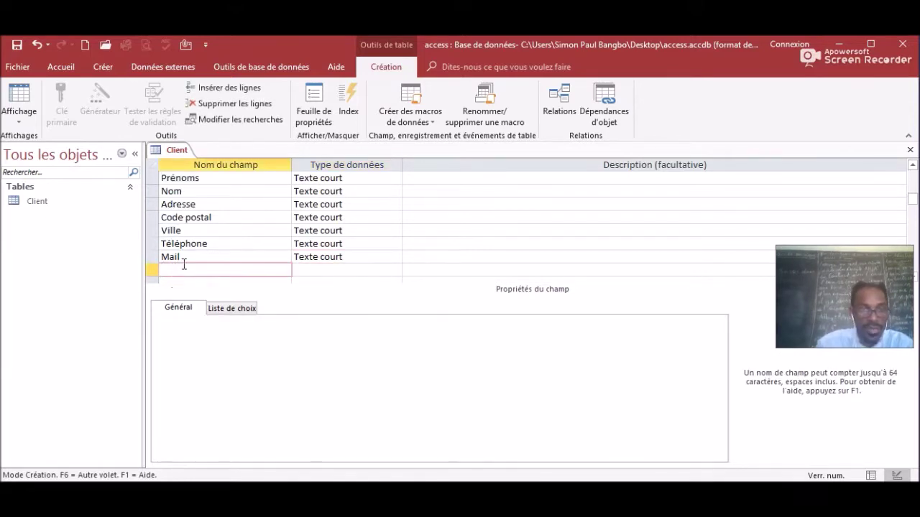
Name the tenth field 'Date de commencement' and set its data type to Date/Heure.
type("d")
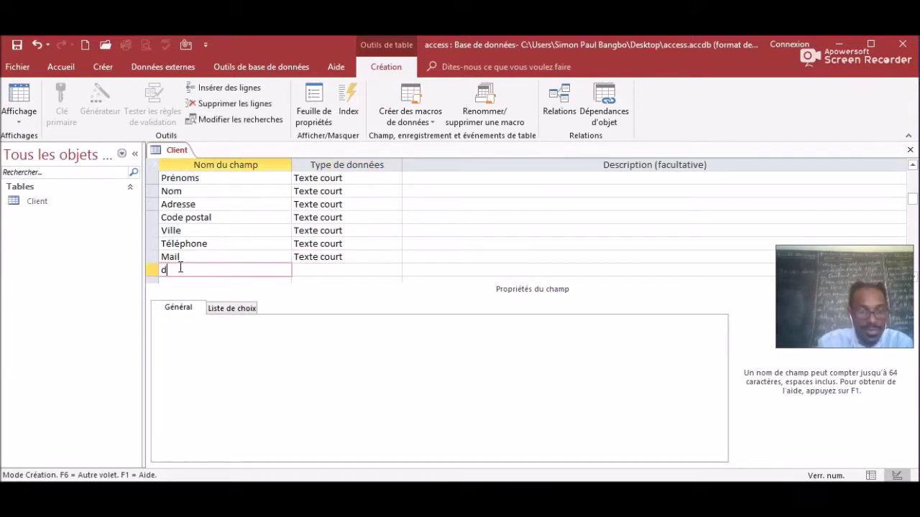
key("BackSpace")
type("Date")
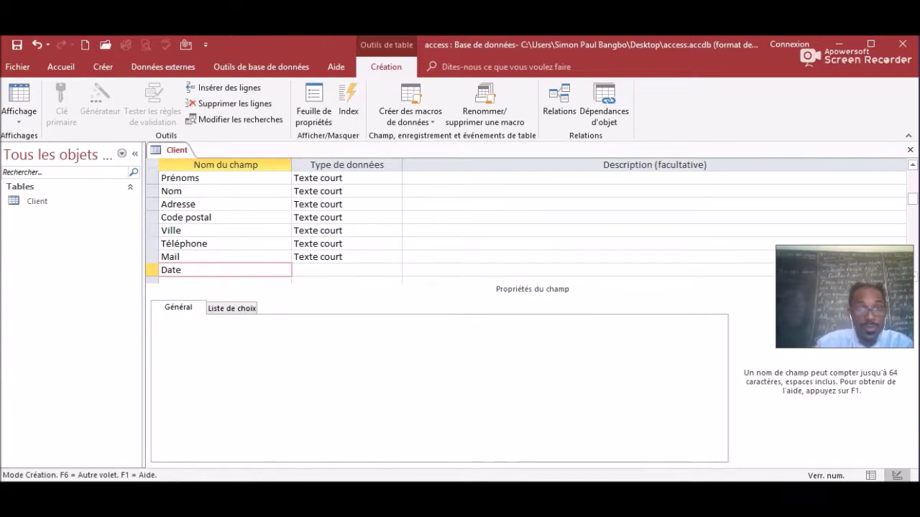
left_click(194, 269)
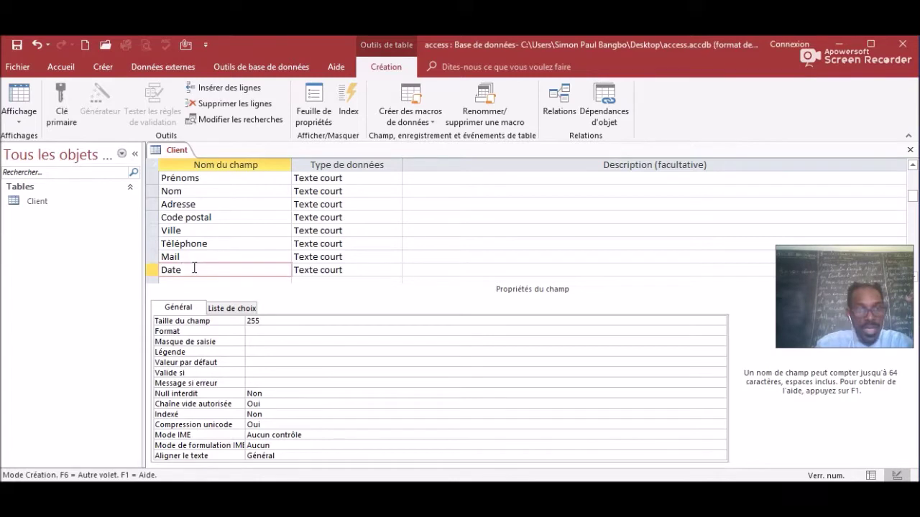
type("d")
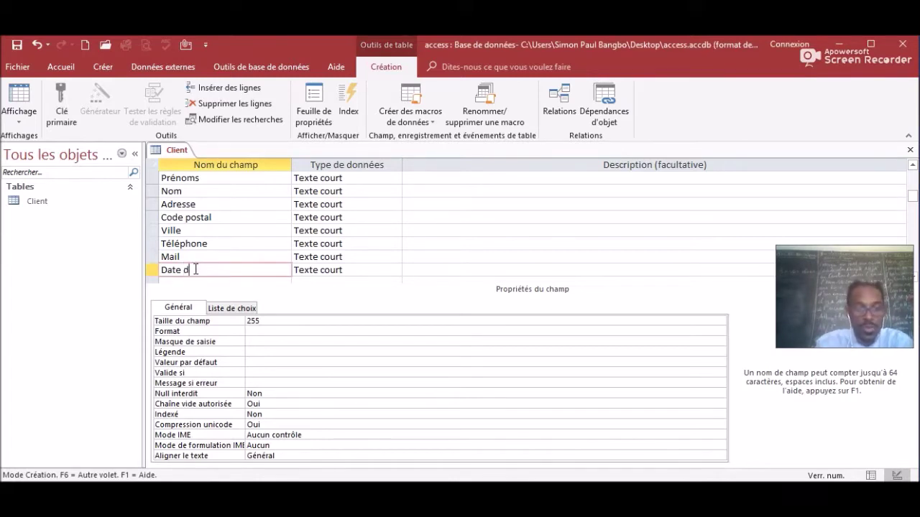
type("e com")
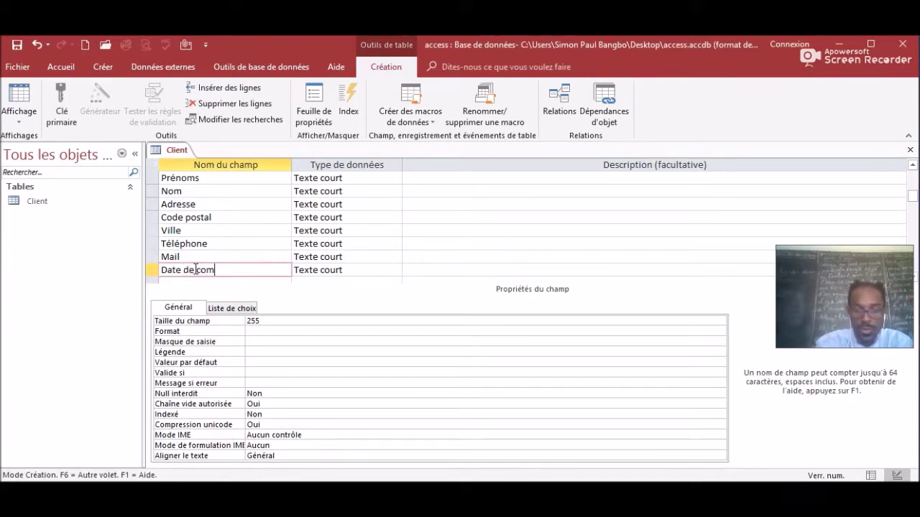
type("mencem")
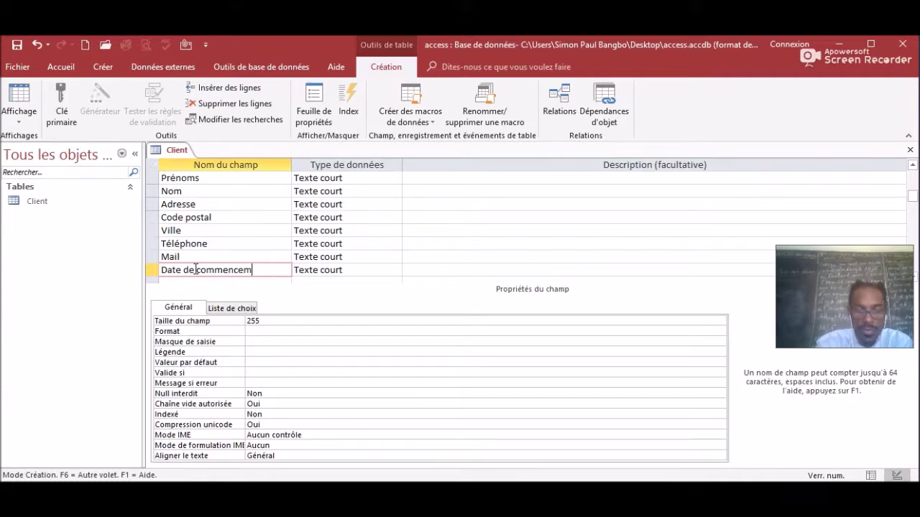
type("ent")
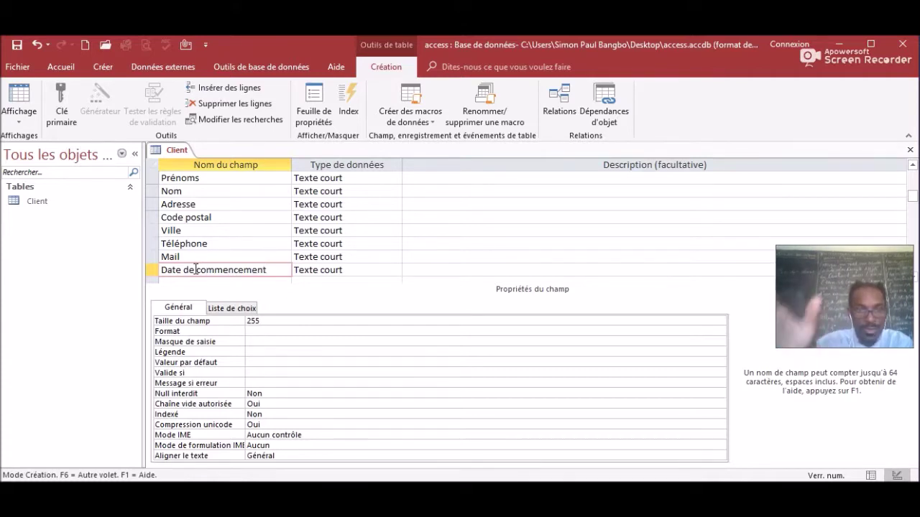
left_click(355, 270)
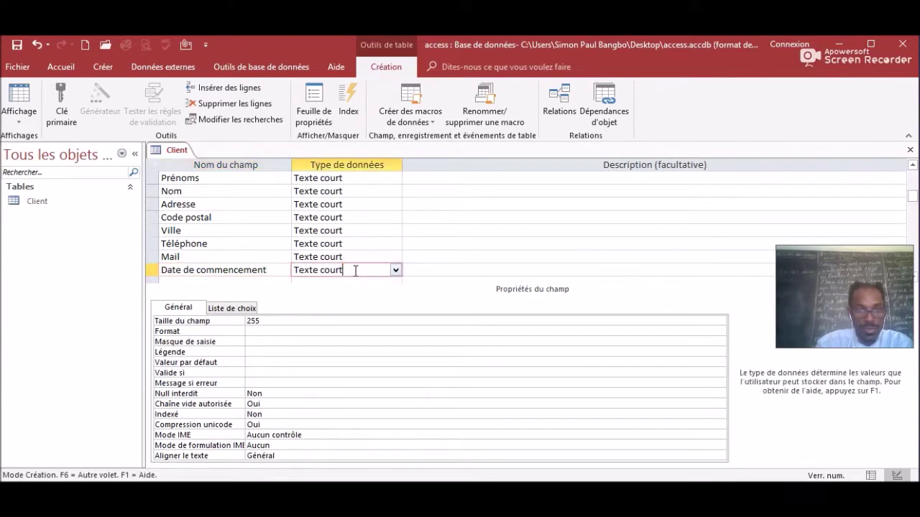
left_click(395, 271)
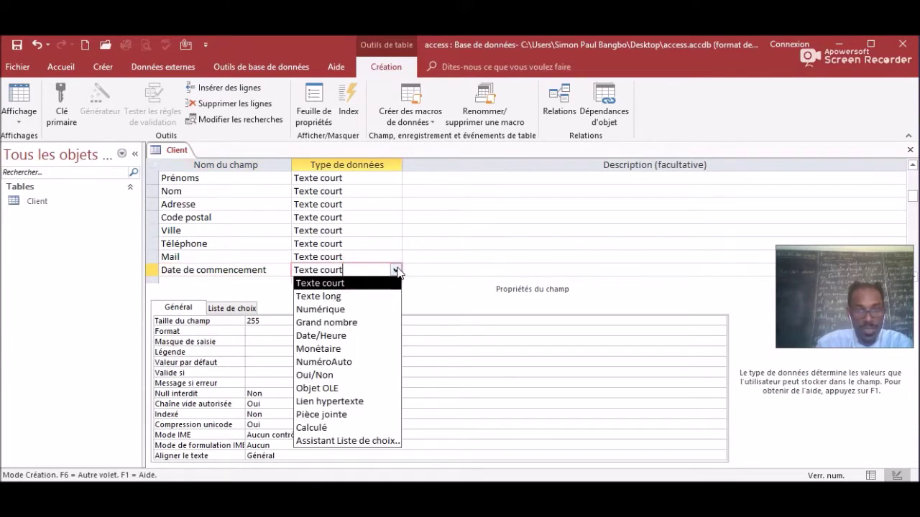
left_click(329, 336)
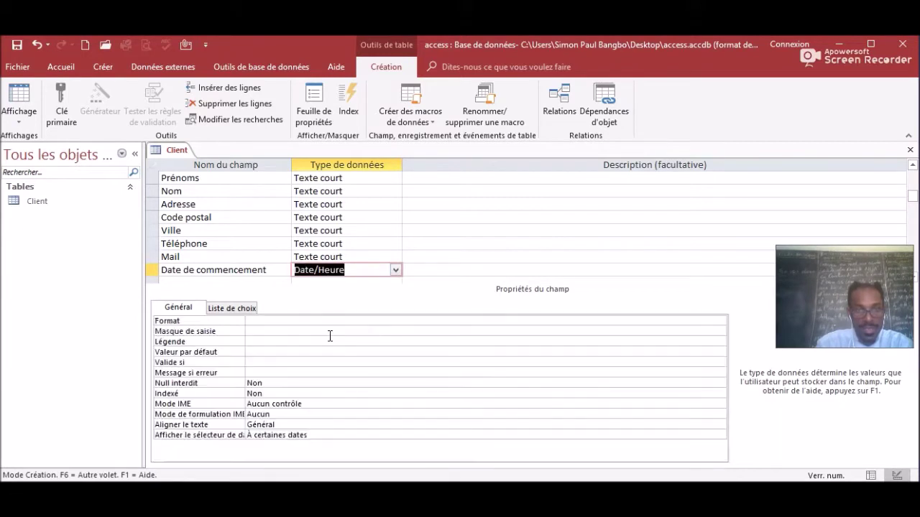
left_click(268, 331)
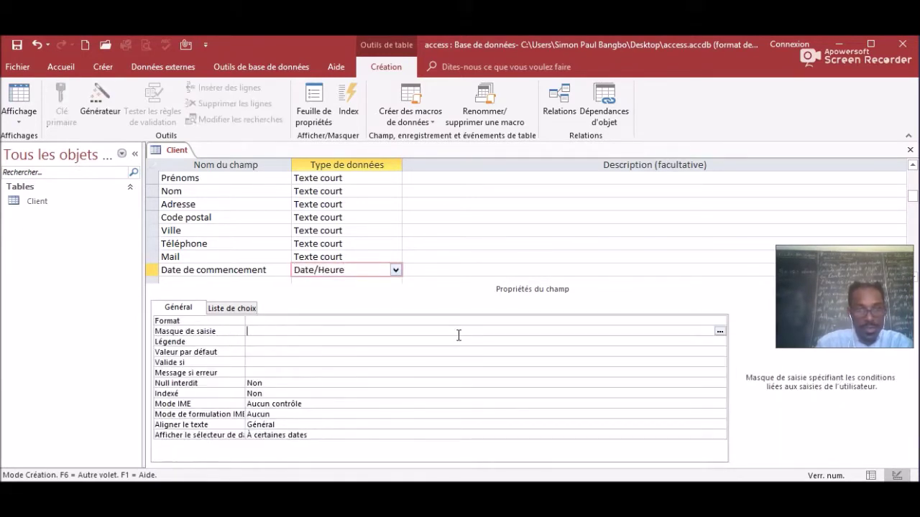
Save the table and give Date de commencement the Date, abrégé mask 00/00/0000;0;_.
left_click(720, 331)
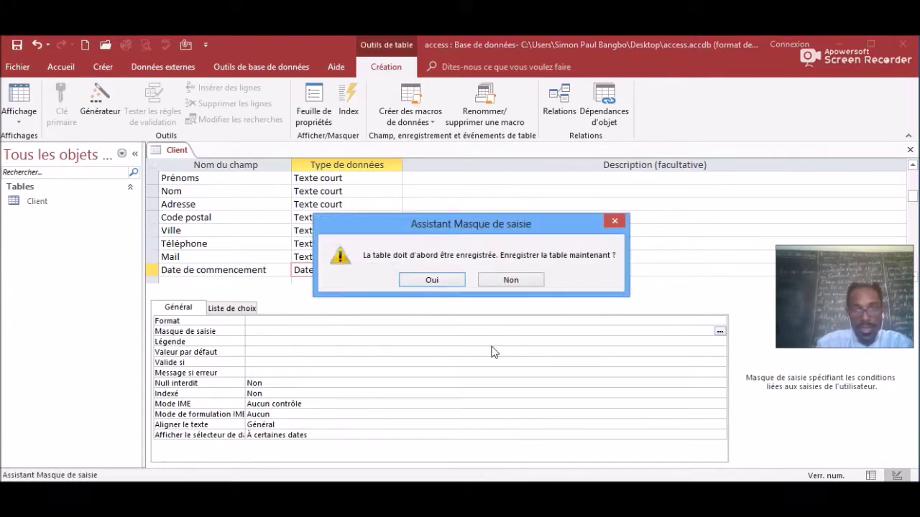
left_click(433, 281)
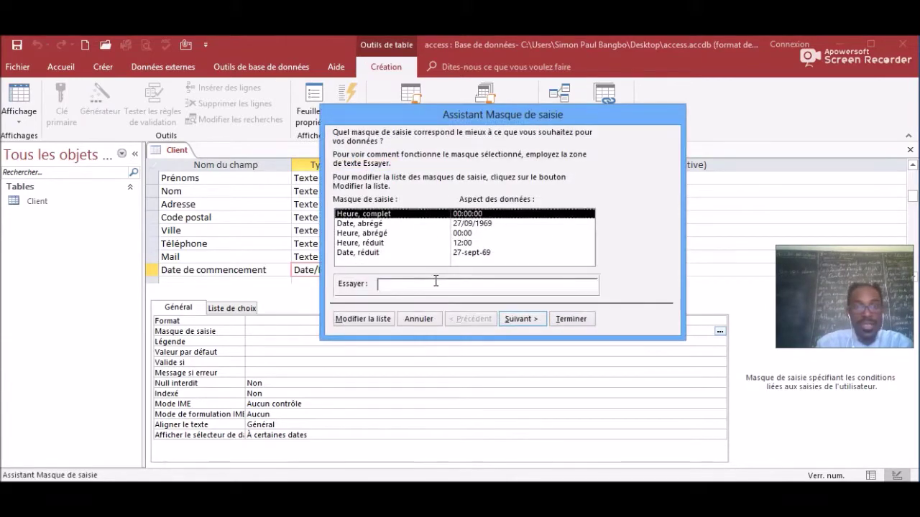
left_click(381, 225)
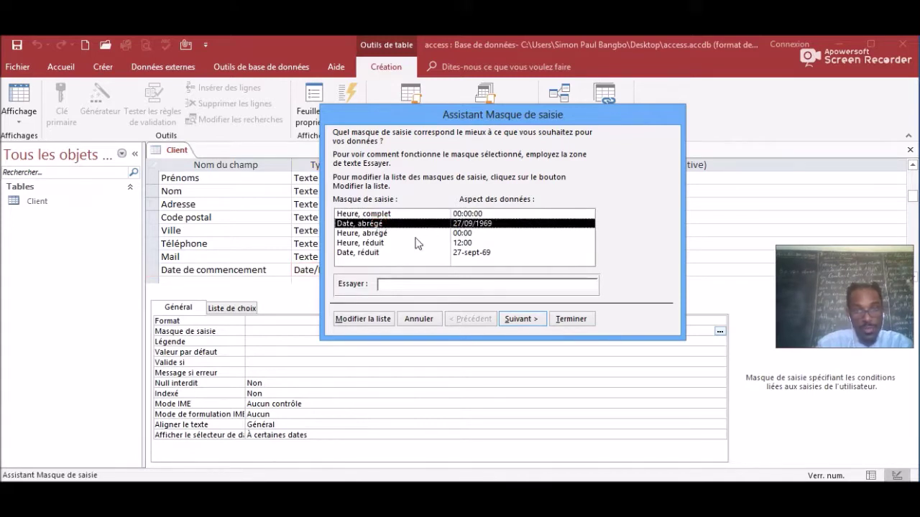
left_click(522, 318)
left_click(522, 319)
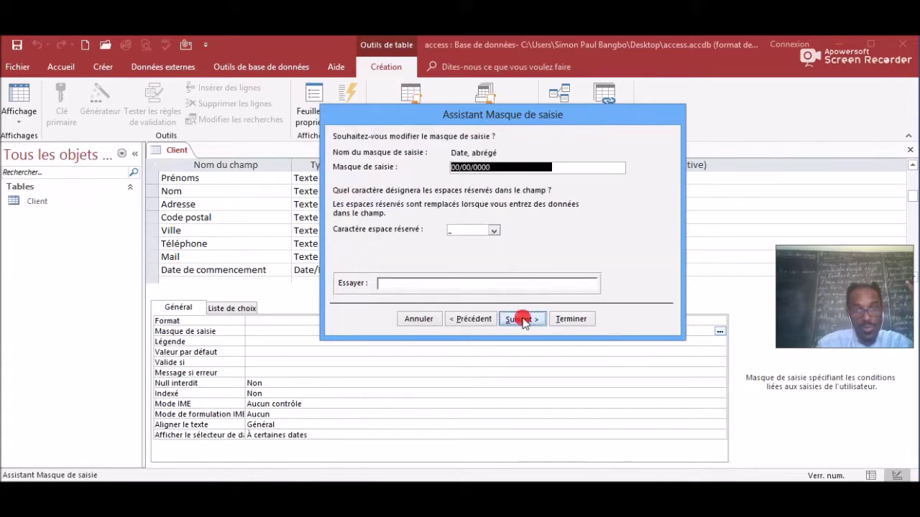
left_click(576, 321)
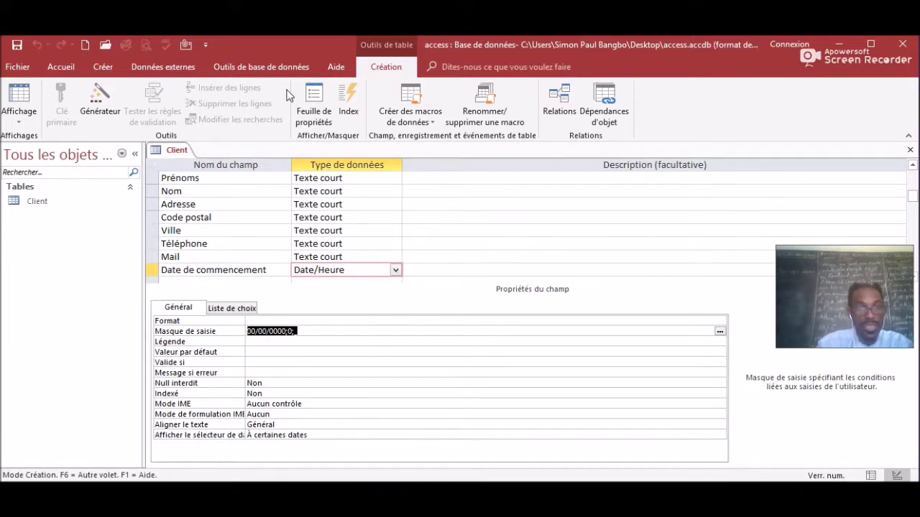
left_click(362, 36)
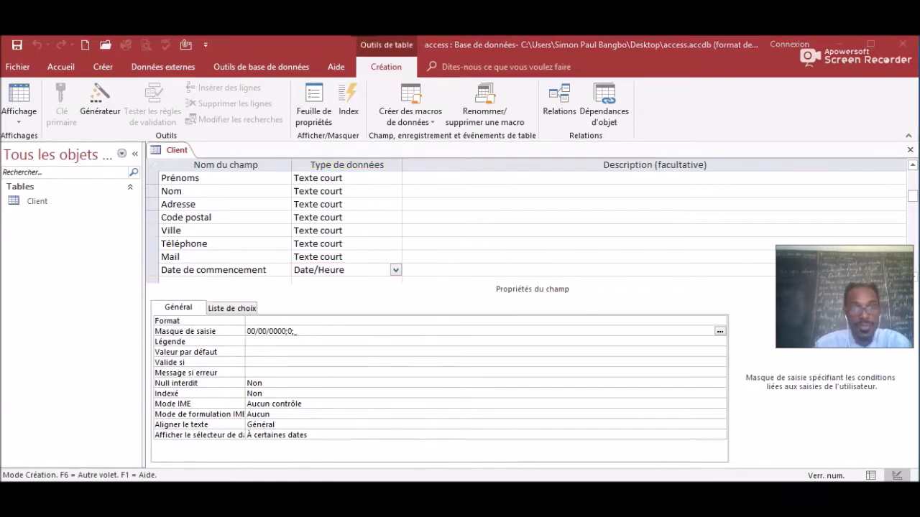
left_click(351, 291)
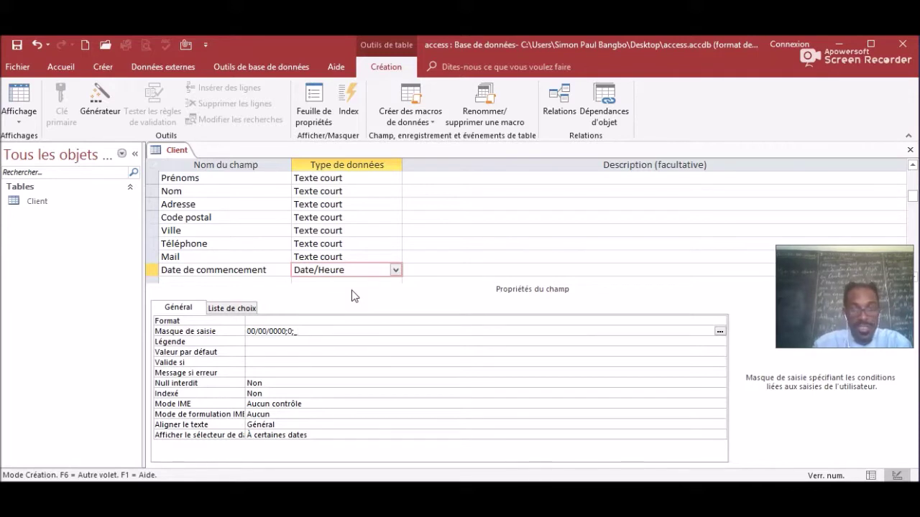
Save the Client table design from its tab menu and switch to Datasheet view.
right_click(177, 153)
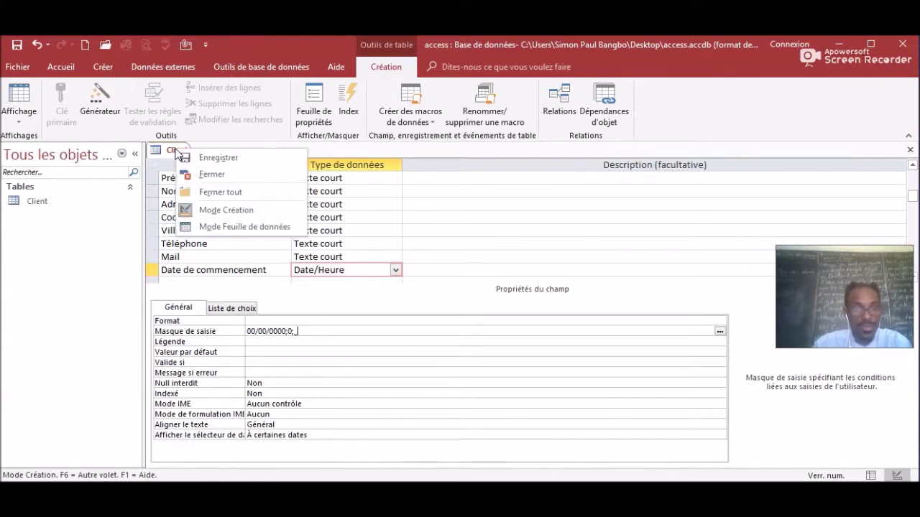
left_click(217, 159)
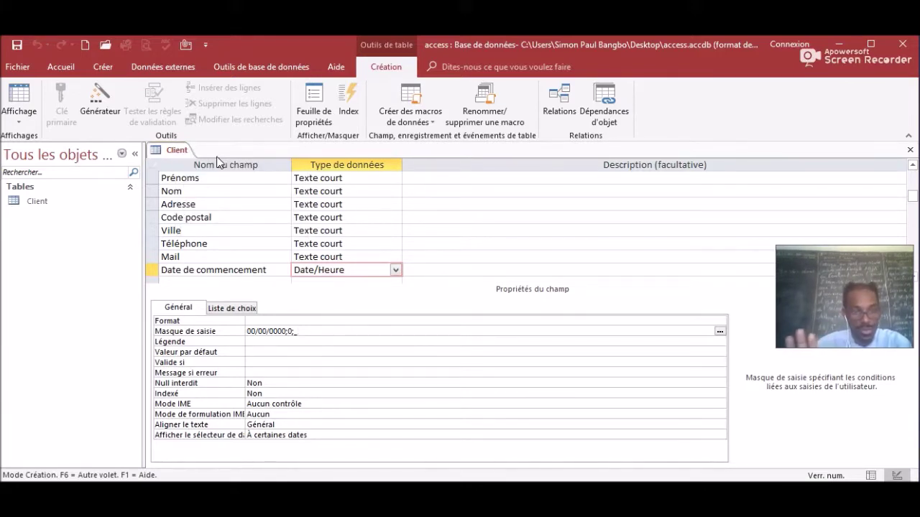
right_click(177, 153)
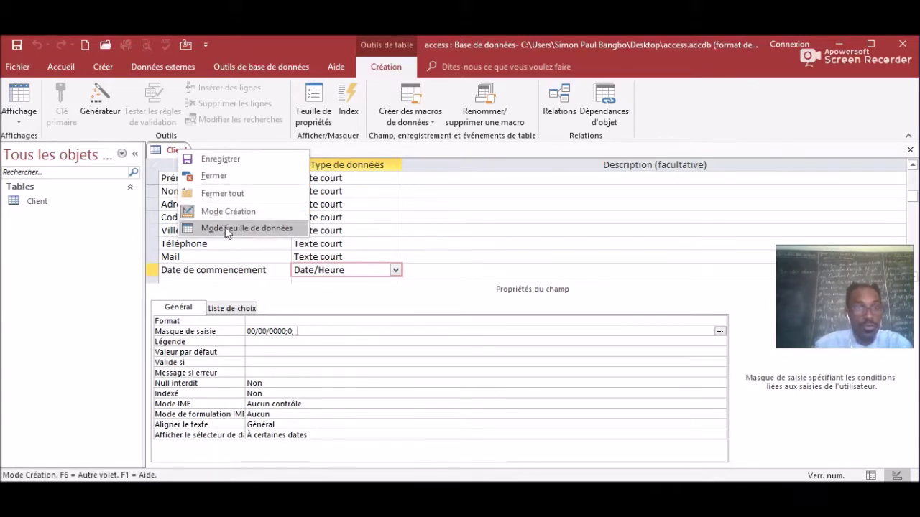
left_click(225, 228)
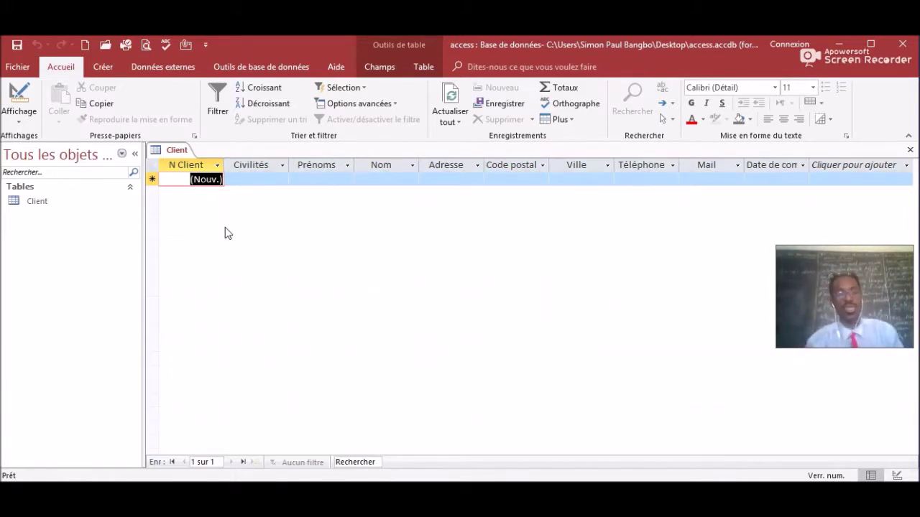
Choose Mlle from the Civilités dropdown in the new record.
left_click(274, 178)
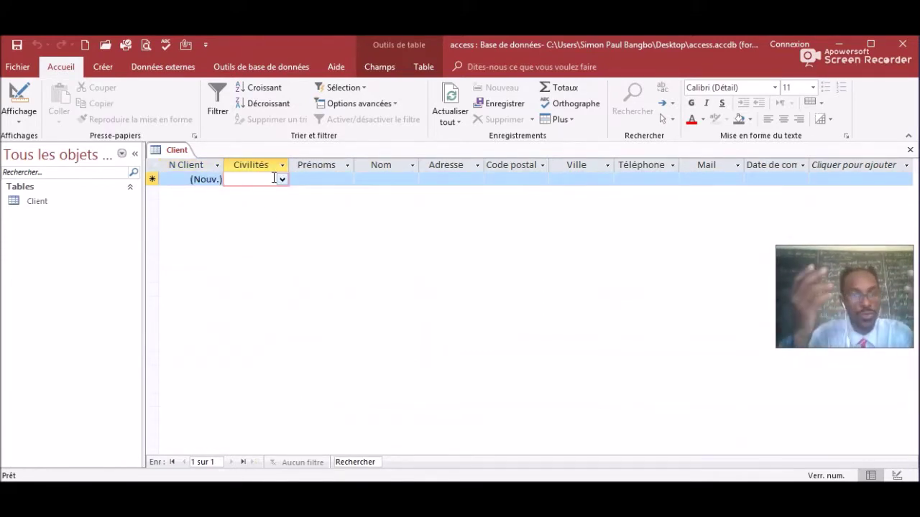
left_click(283, 180)
left_click(245, 219)
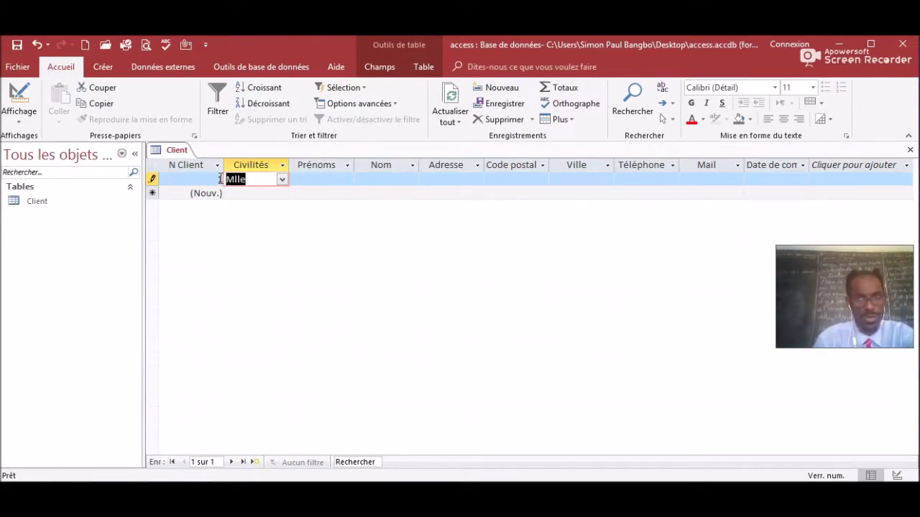
Enter the client's first name in Prénoms and surname in Nom.
left_click(326, 179)
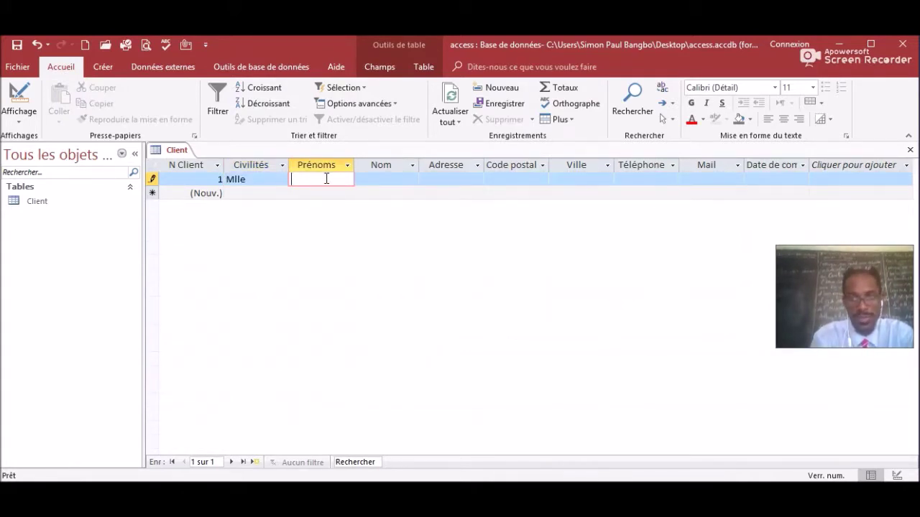
key("Caps_Lock")
key("Caps_Lock")
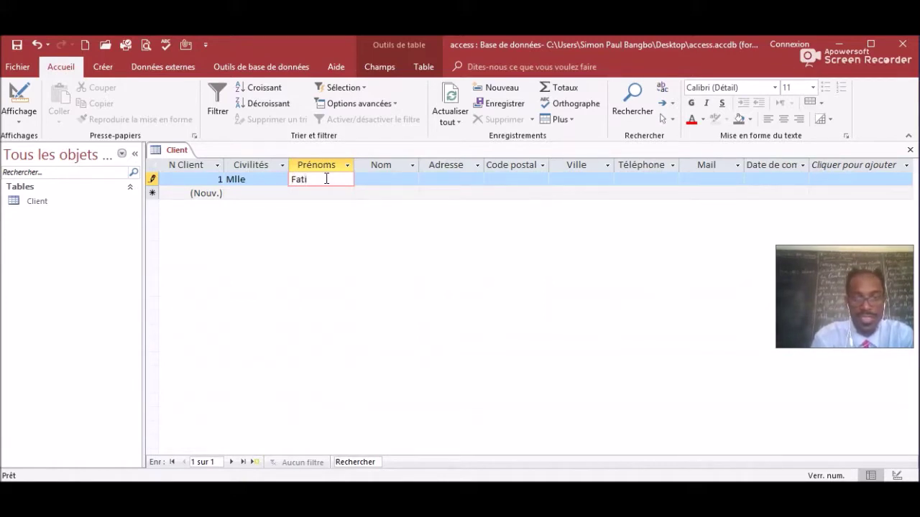
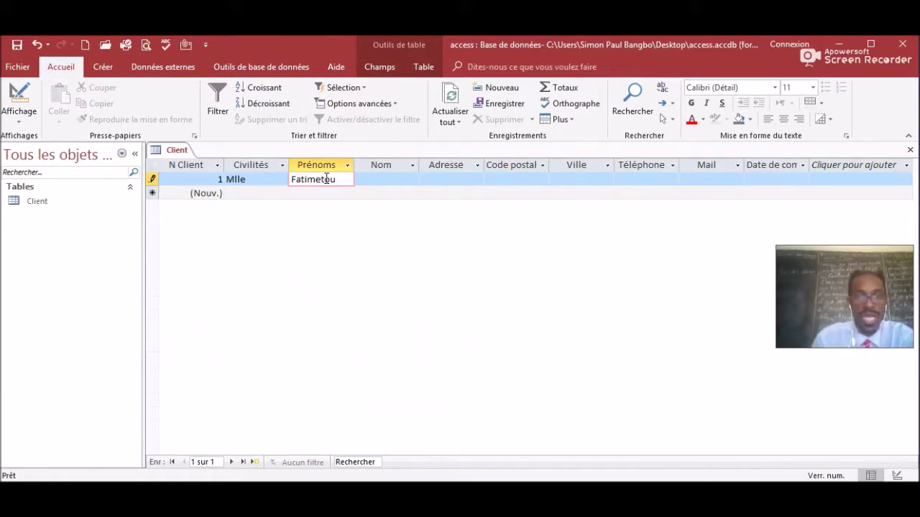
left_click(379, 180)
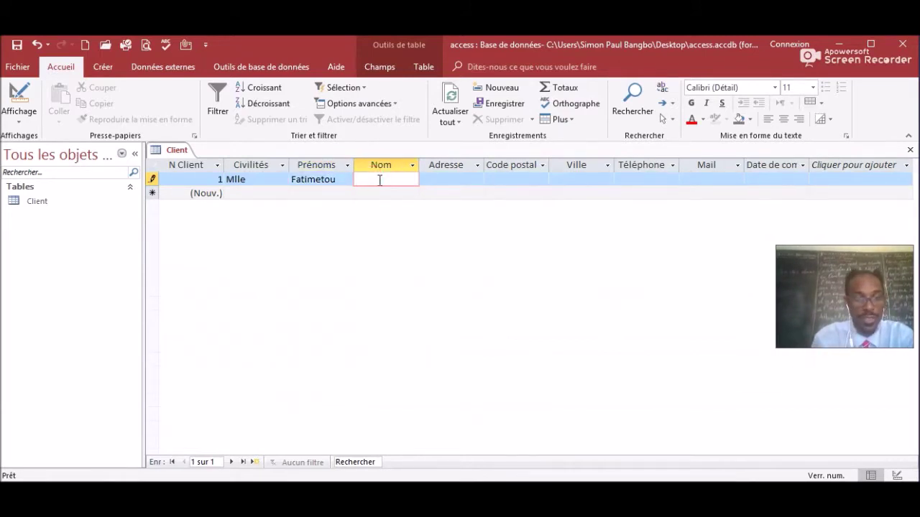
key("Caps_Lock")
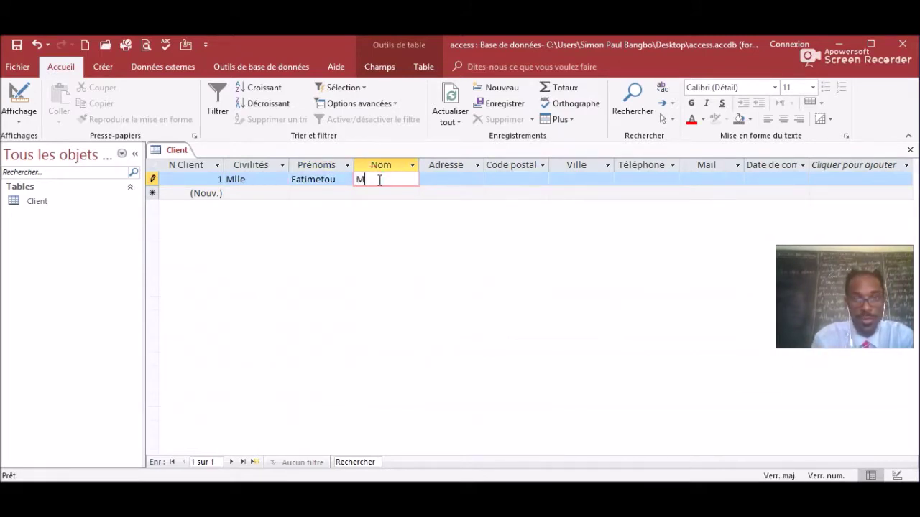
key("Caps_Lock")
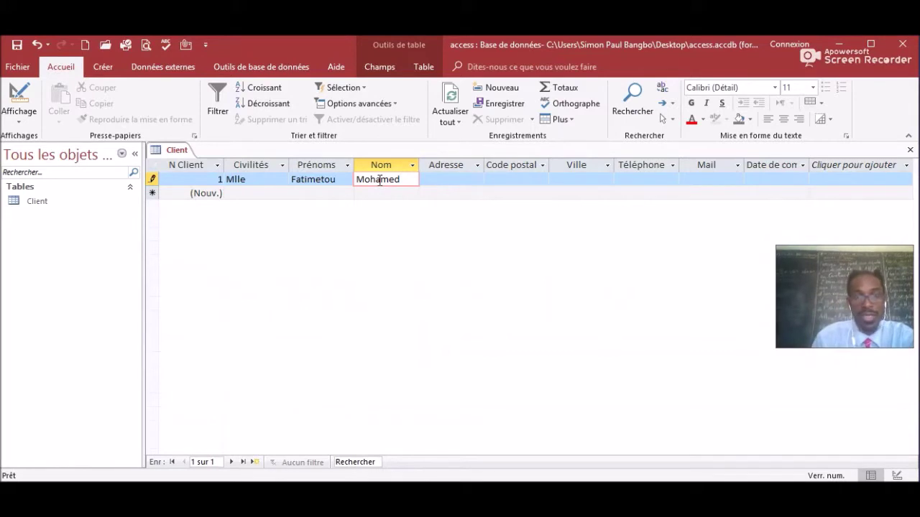
Type the client's street address into the Adresse cell, correcting the city abbreviation to capitals.
left_click(475, 177)
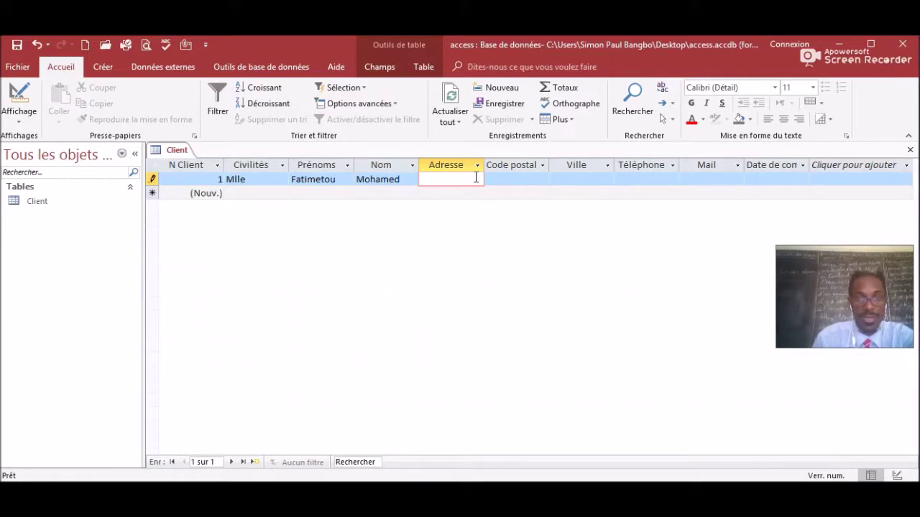
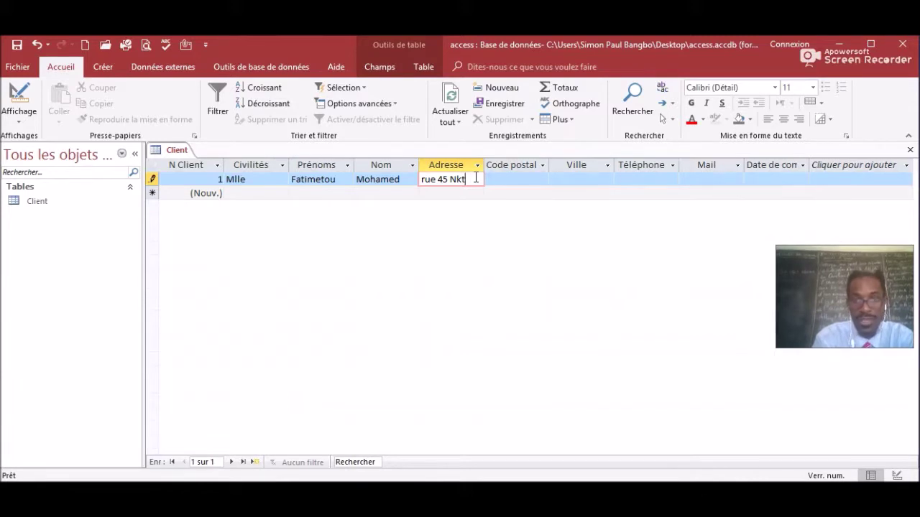
key("Caps_Lock")
type("KTT")
key("Caps_Lock")
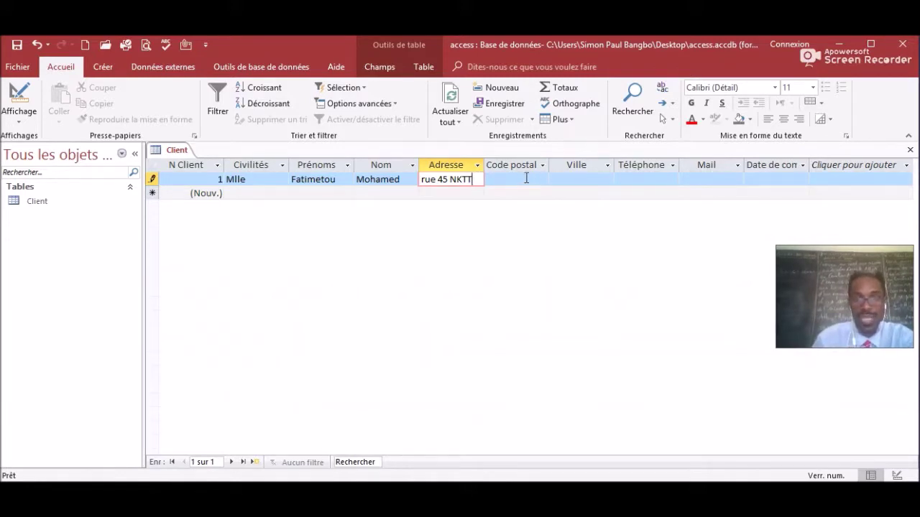
left_click(525, 180)
left_click(488, 179)
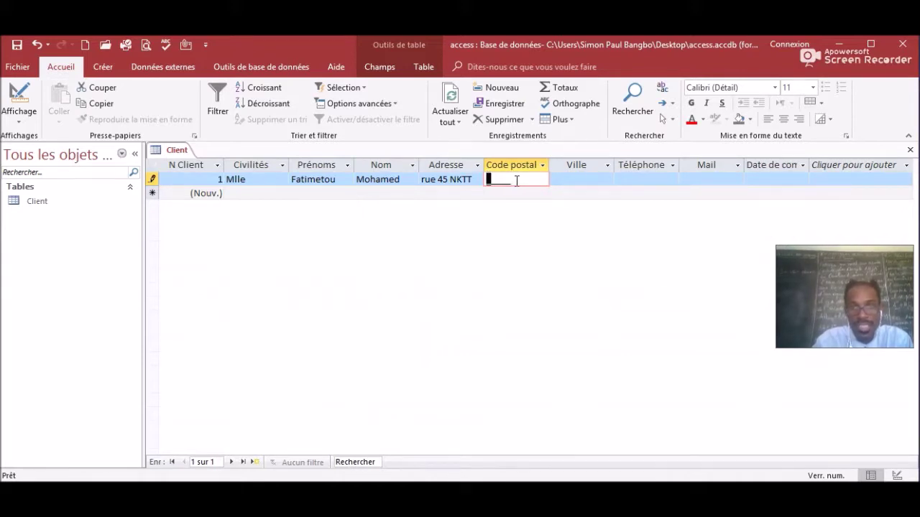
Enter the first client's postal code and city, with the city capitalized.
left_click(484, 177)
left_click(486, 180)
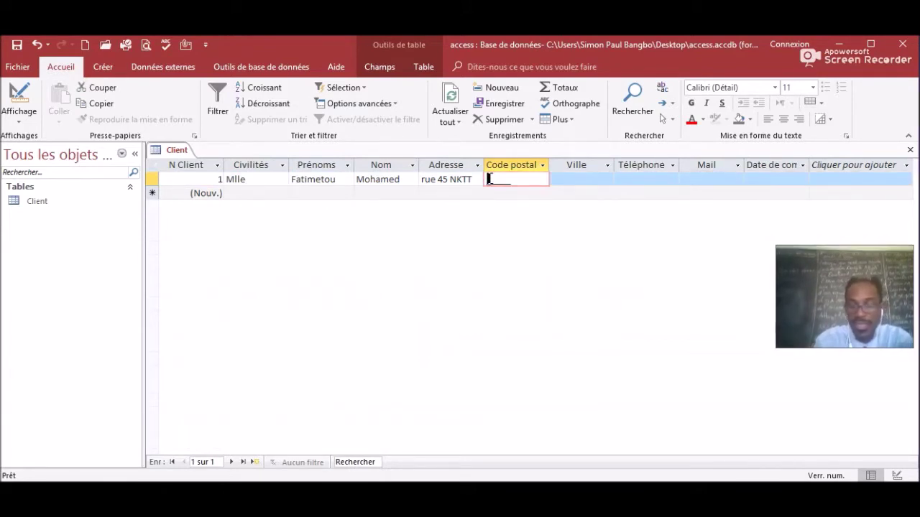
type("38")
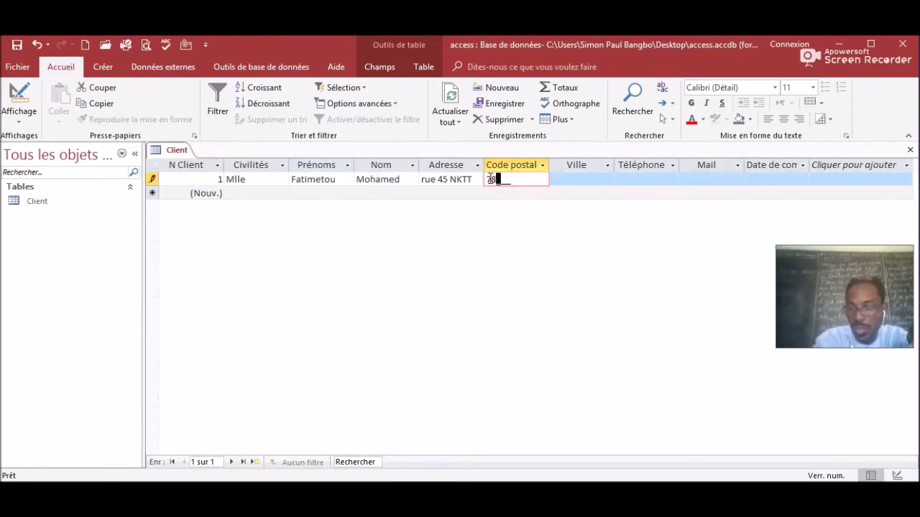
type("025")
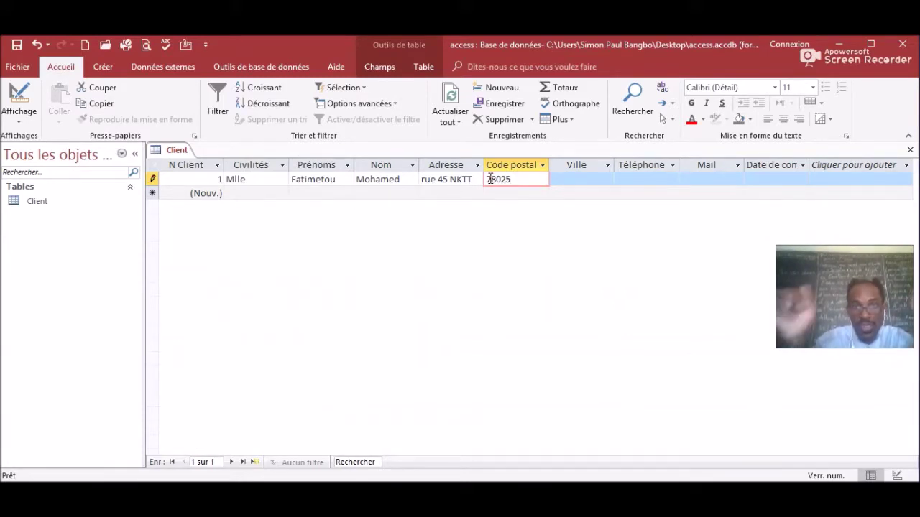
left_click(574, 178)
key("Caps_Lock")
type("N")
key("Caps_Lock")
type("ouakchott")
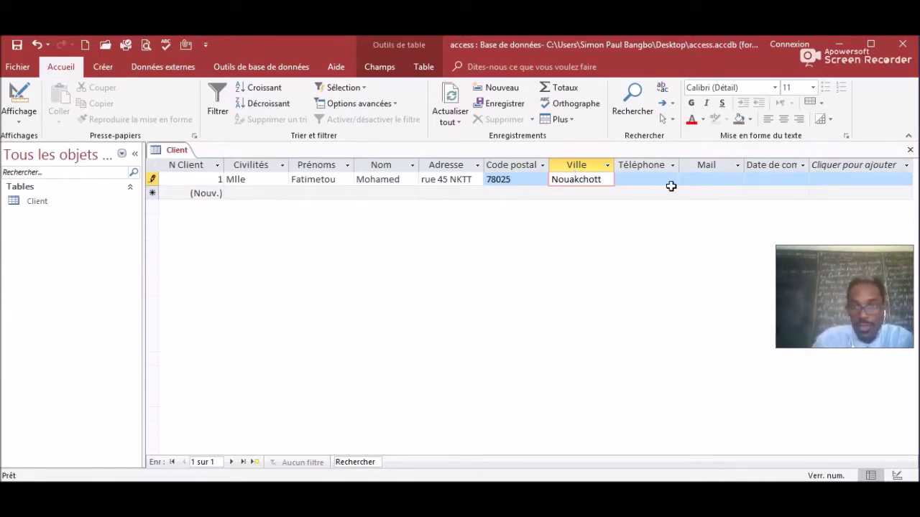
left_click(646, 180)
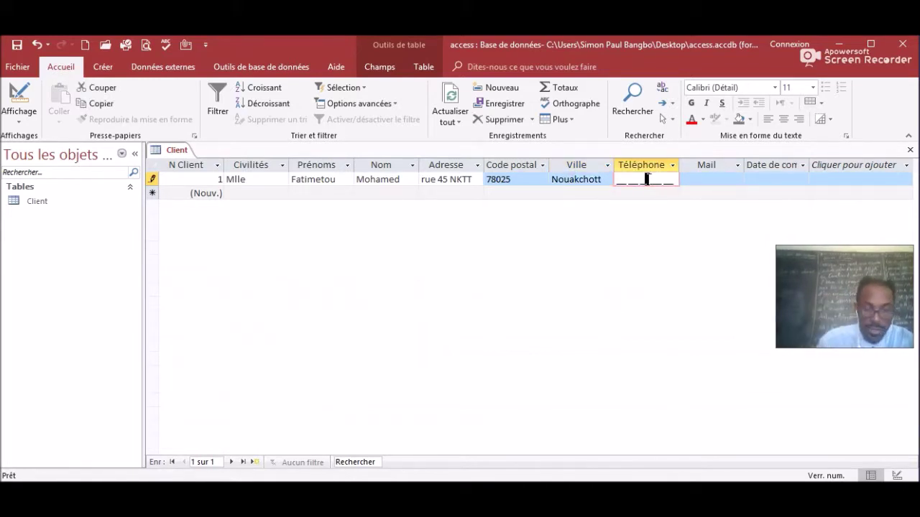
Enter the client's phone number, clearing the input-mask error and adding the missing final digit.
left_click(618, 180)
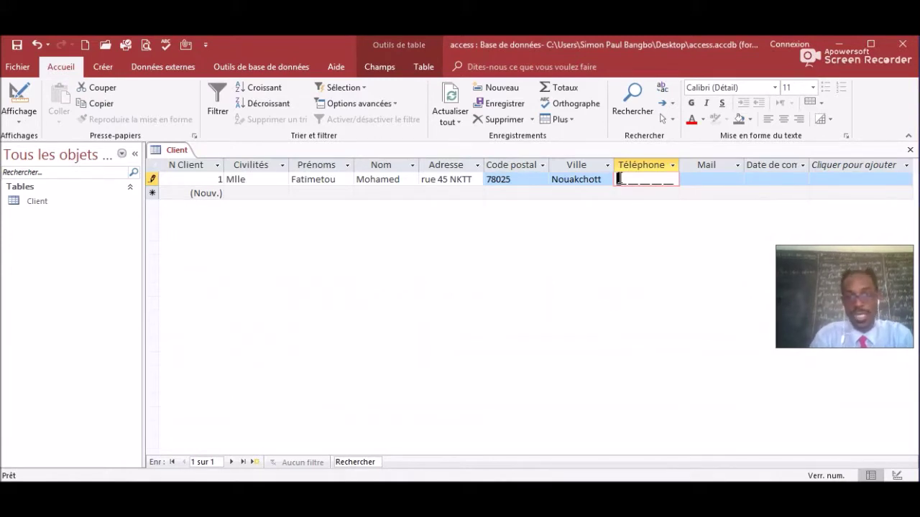
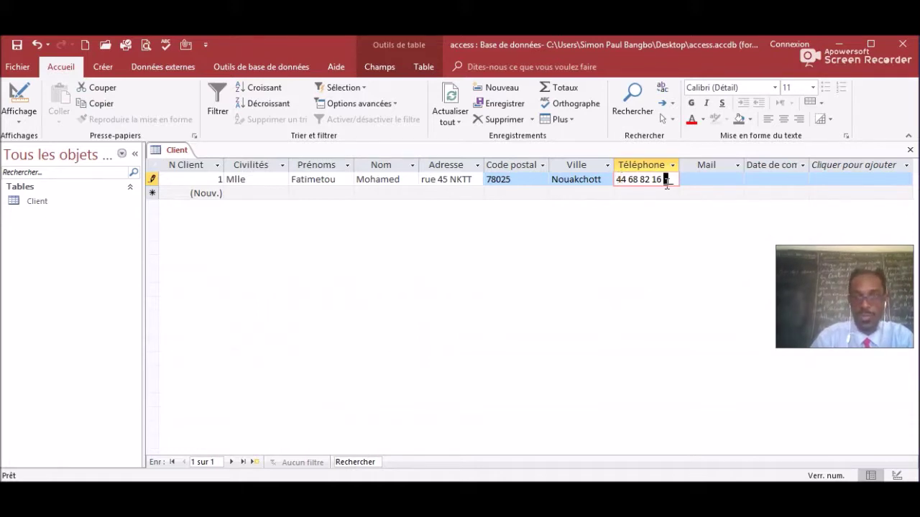
left_click(700, 174)
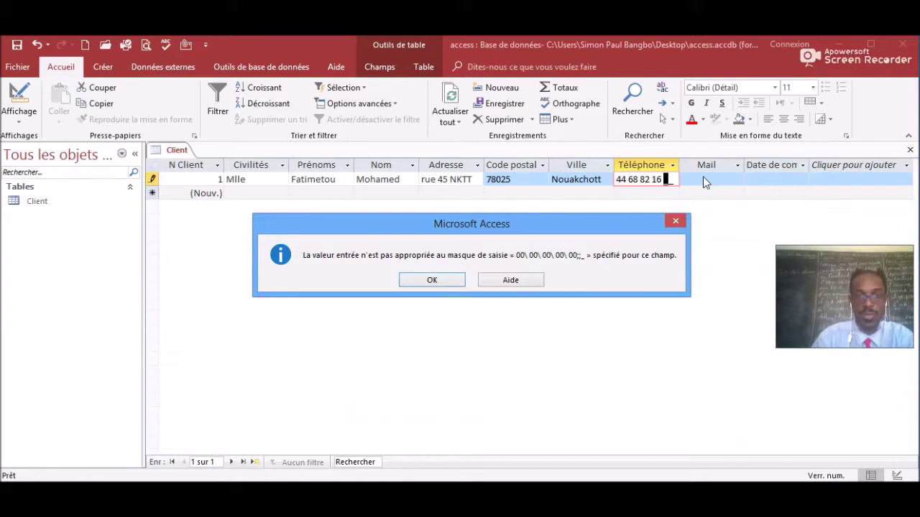
left_click(431, 280)
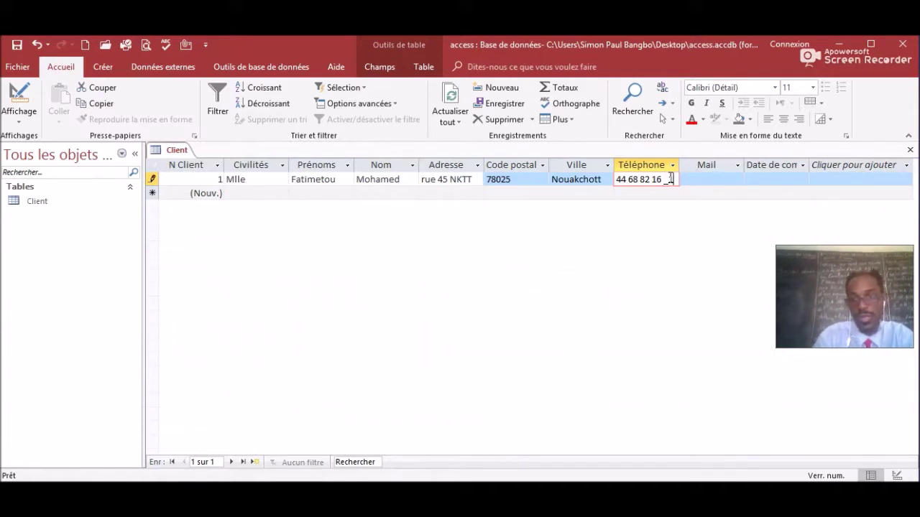
type("1")
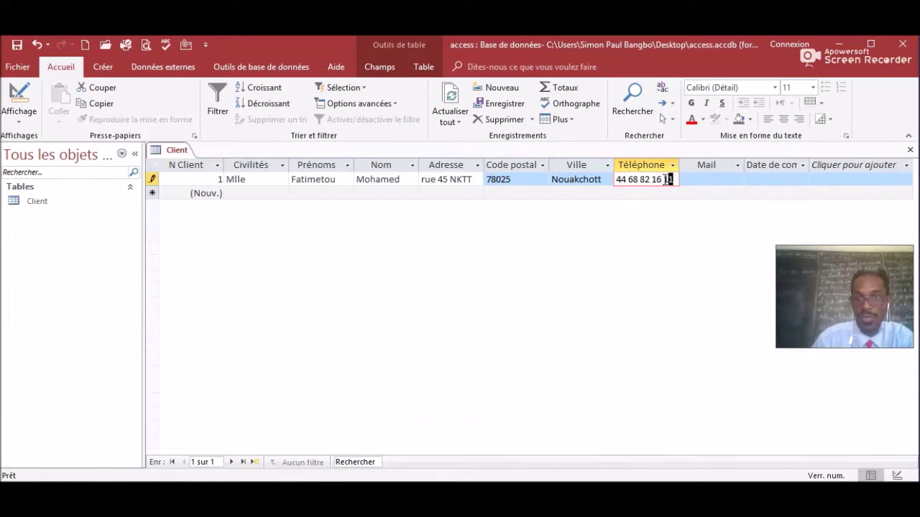
type("1")
left_click(706, 179)
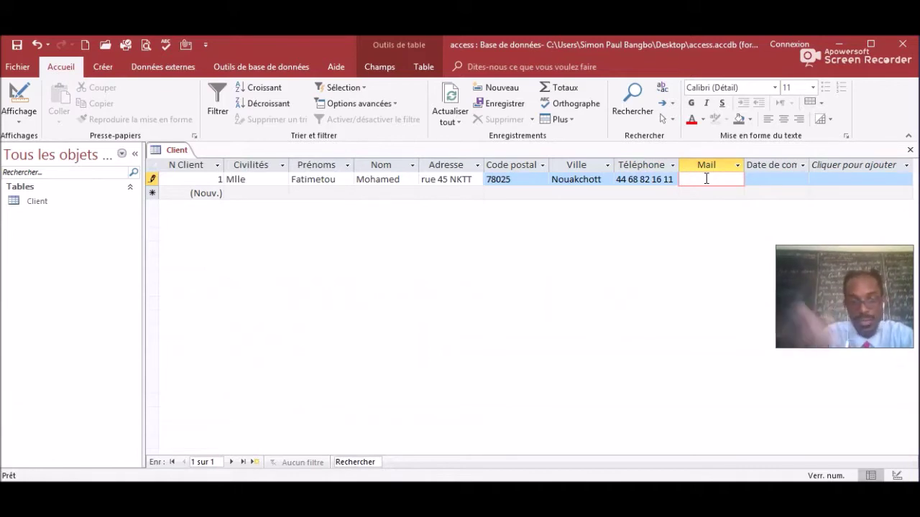
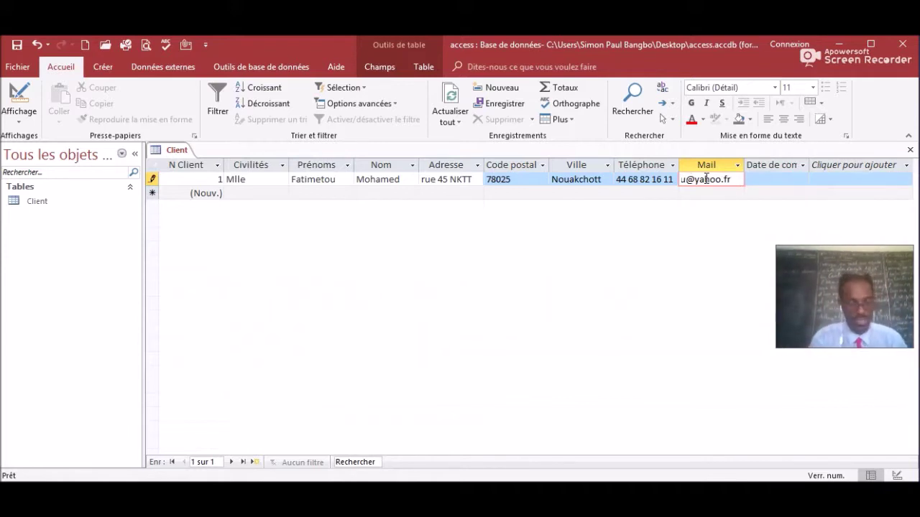
Type the client's e-mail address into record 1's Mail field and commit it.
left_click(755, 180)
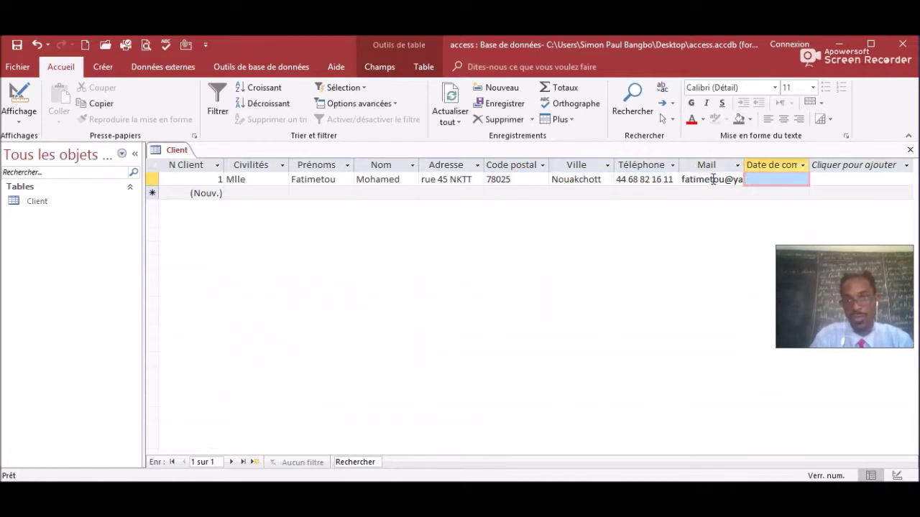
left_click(713, 180)
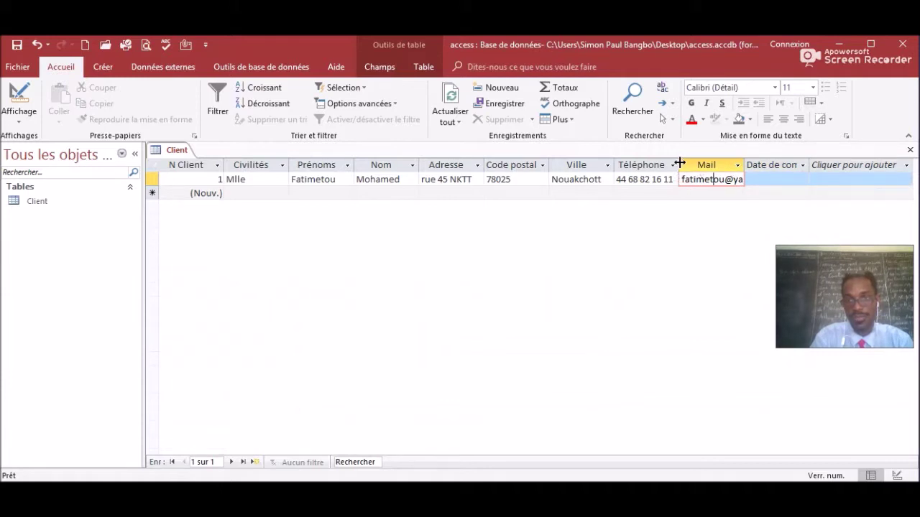
Narrow the Téléphone and Prénoms columns and widen Mail to show the full address.
left_click_drag(678, 164, 666, 164)
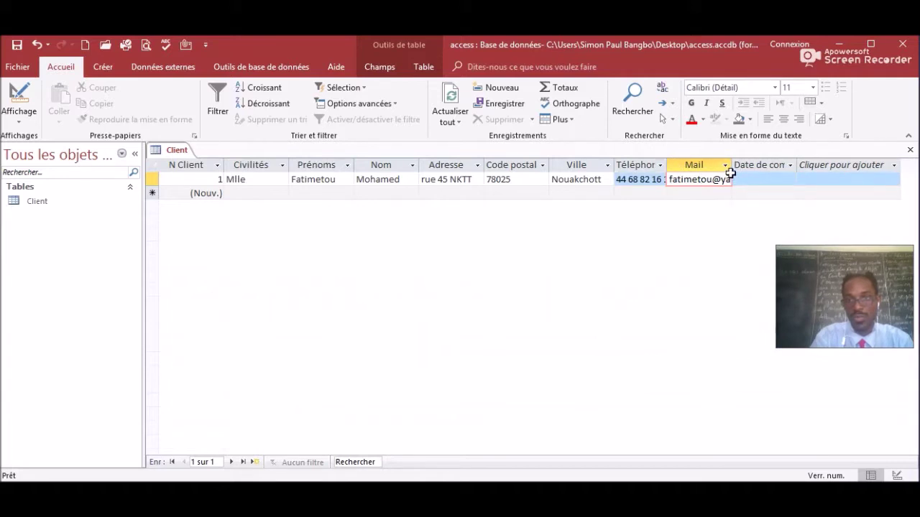
left_click_drag(732, 161, 748, 162)
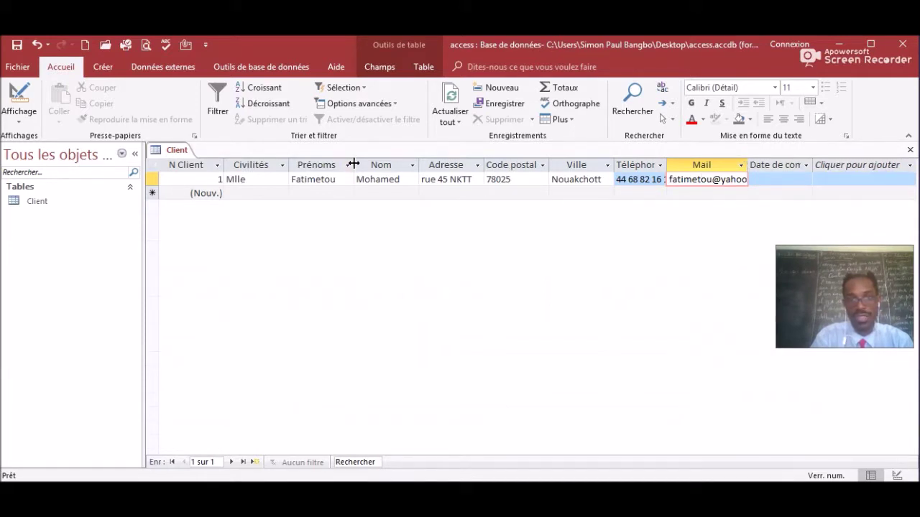
left_click_drag(353, 164, 340, 165)
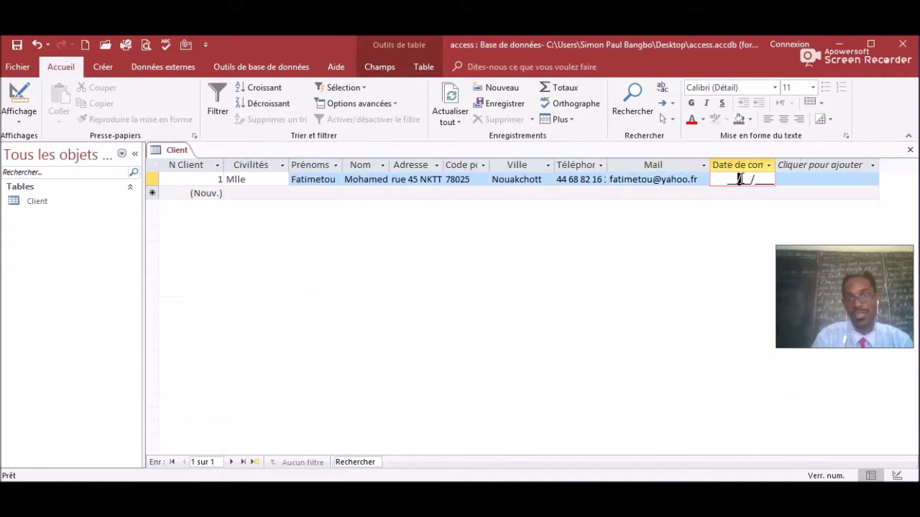
Enter 01/07/2018 as record 1's Date de commencement, correcting the two-digit year.
left_click(729, 179)
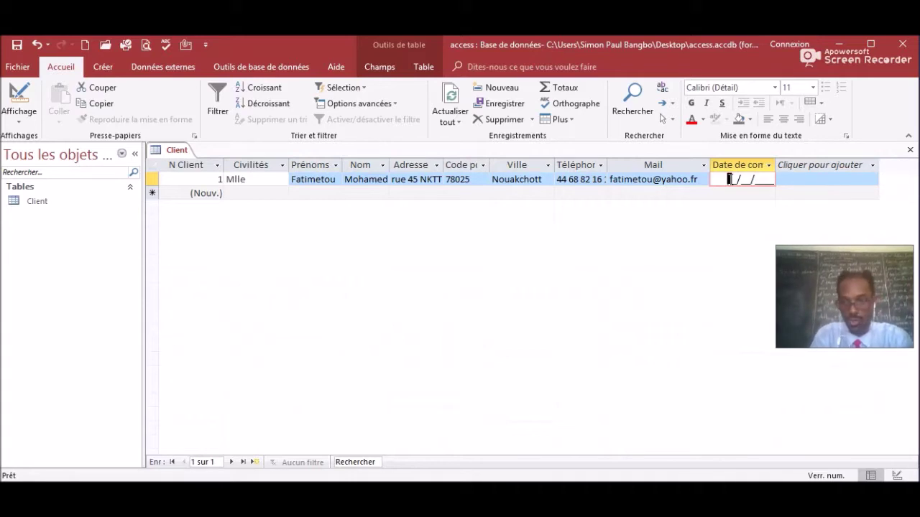
type("01/07/")
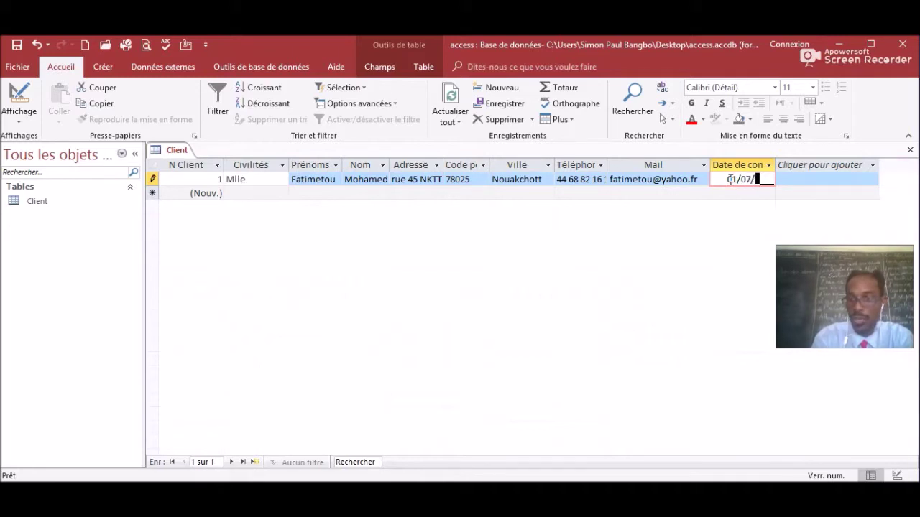
type("08")
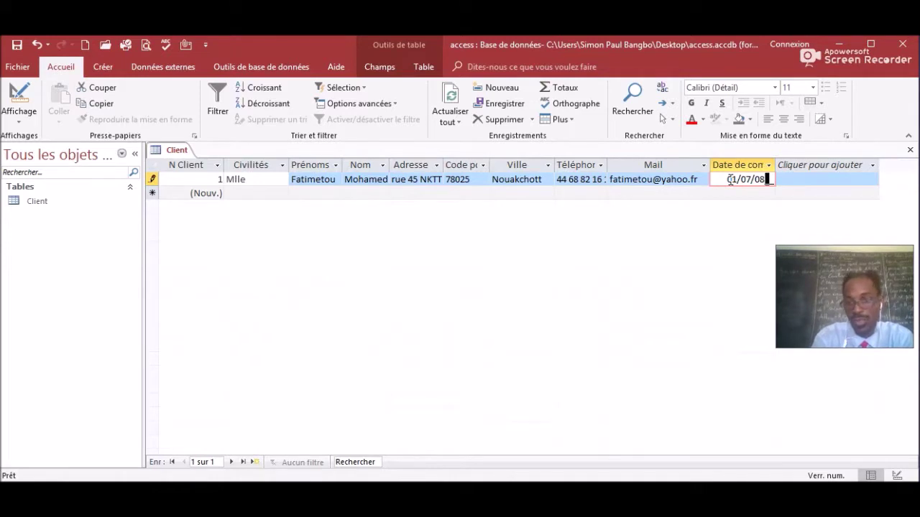
key("BackSpace")
key("BackSpace")
type("2018")
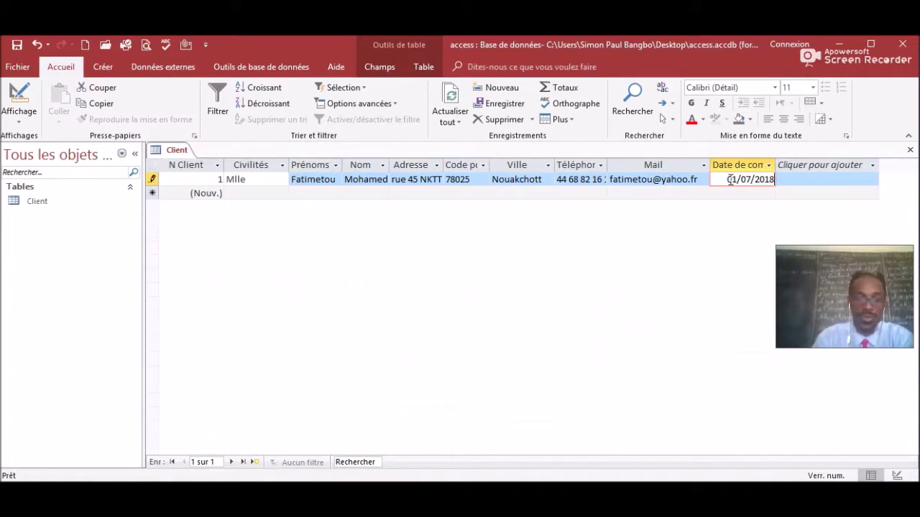
left_click(240, 192)
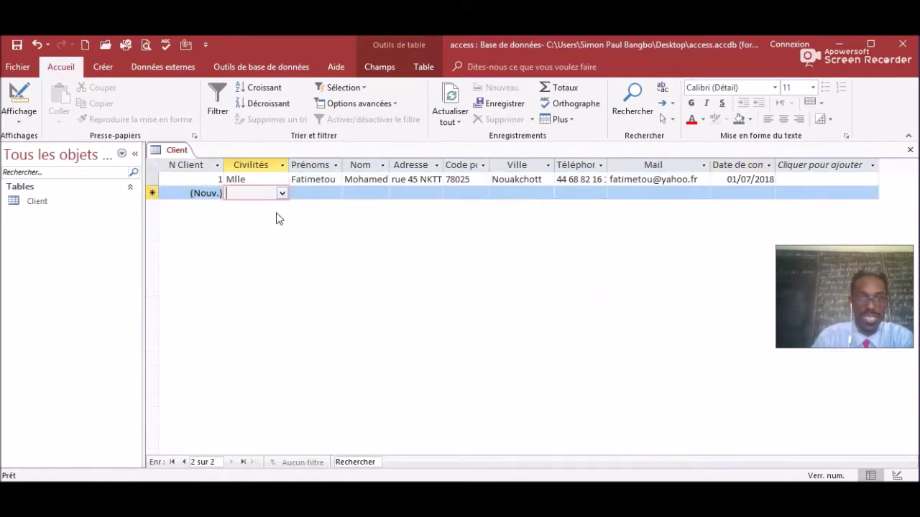
Give new record 2 the Civilités title Mme and save it.
left_click(282, 195)
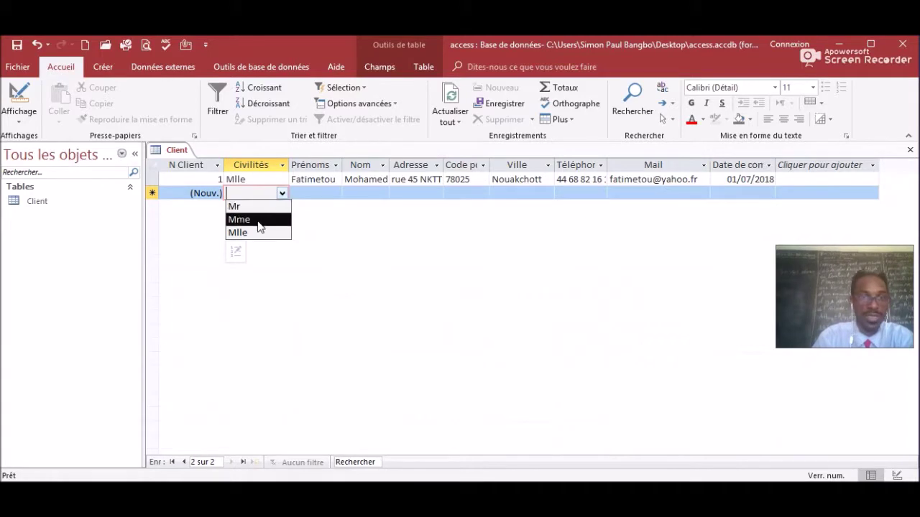
left_click(260, 220)
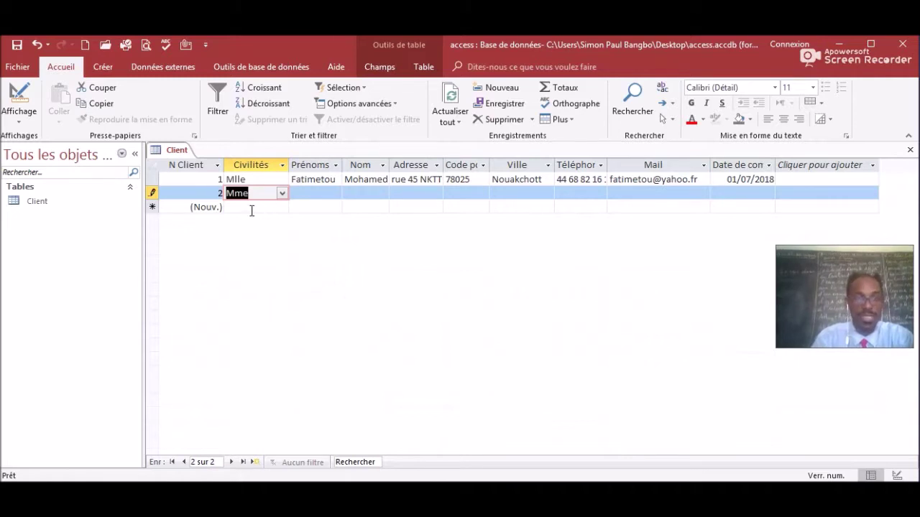
left_click(244, 207)
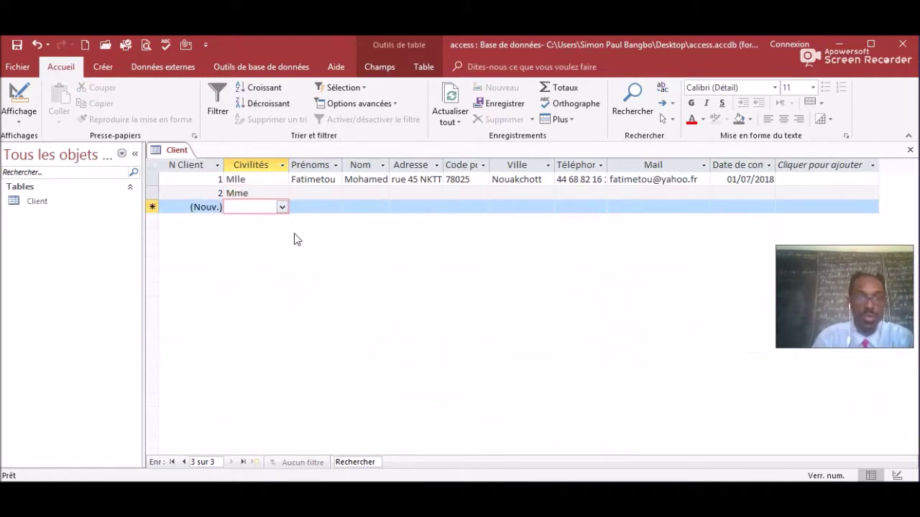
Start record 3 with the Civilités title Mr.
left_click(282, 207)
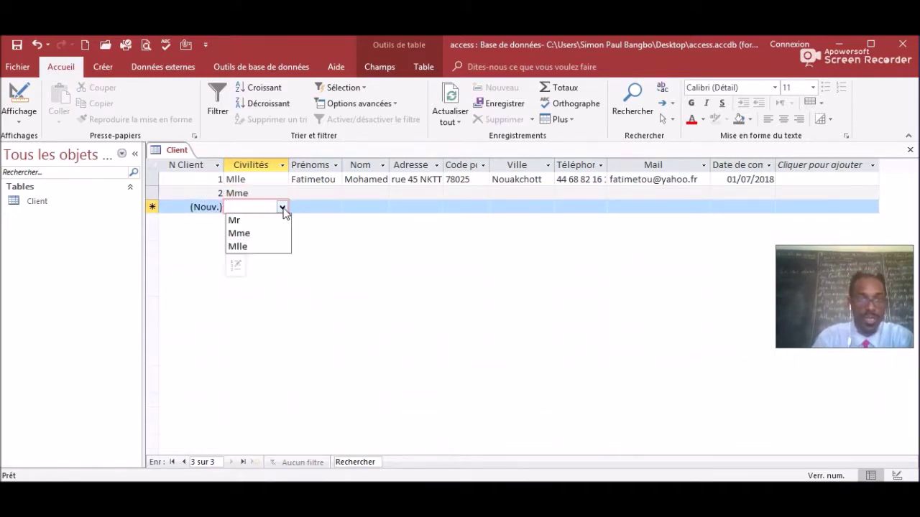
left_click(251, 220)
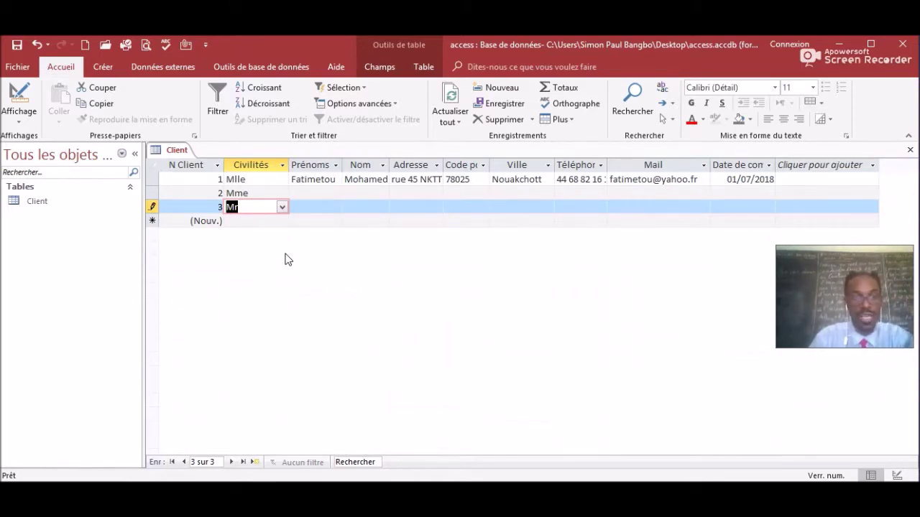
right_click(179, 156)
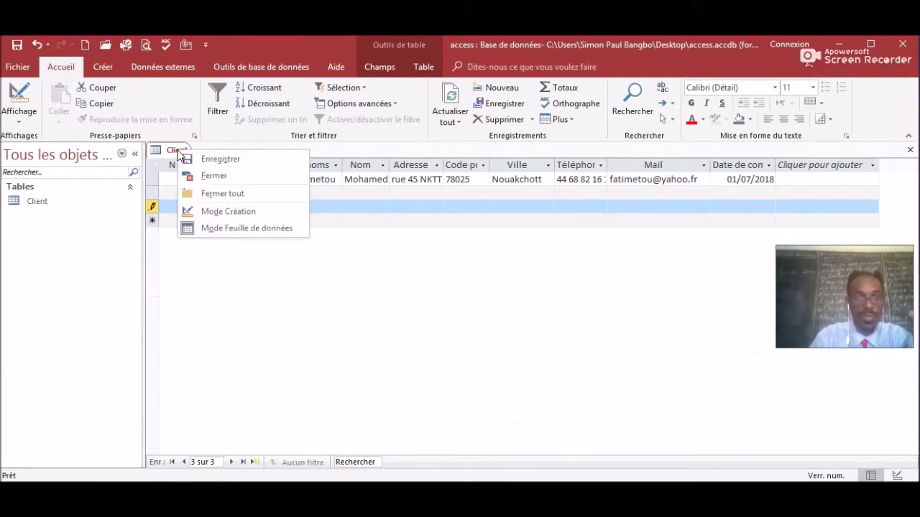
left_click(202, 159)
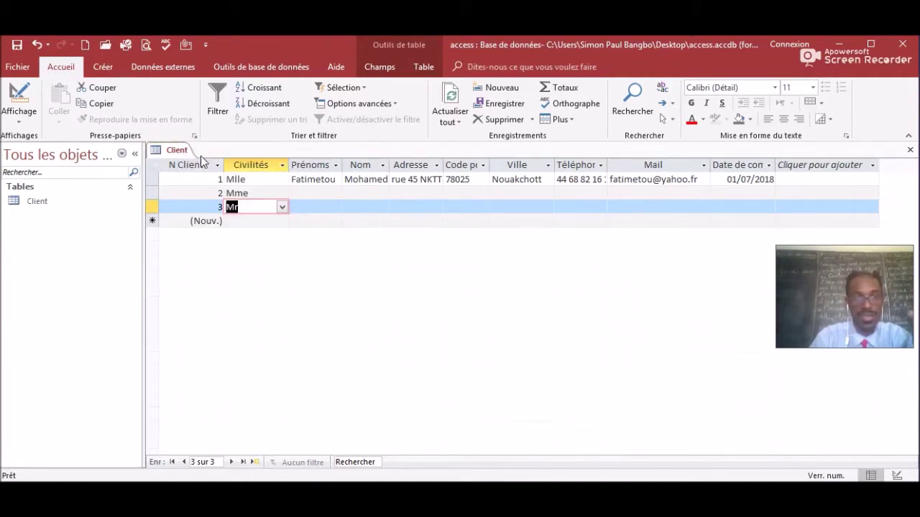